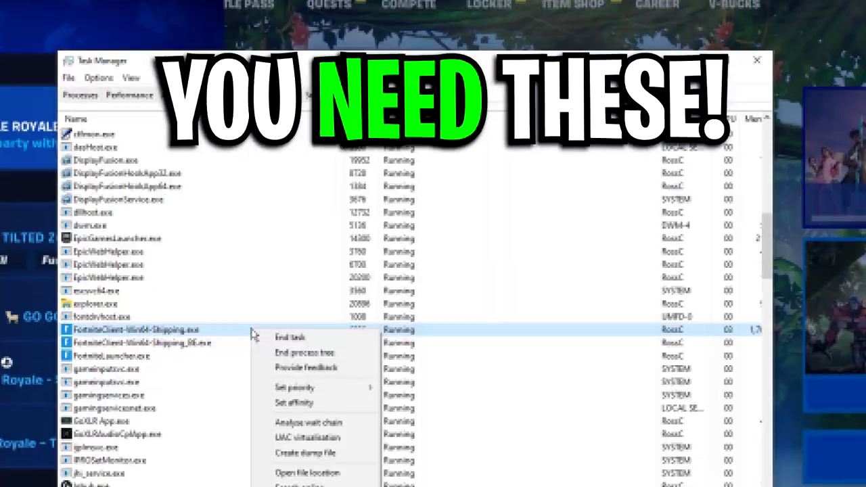
- Review the manual GeForce driver search fields and the list of older NVIDIA driver releases
{"action": "mouse_move", "coordinate": [348, 391]}
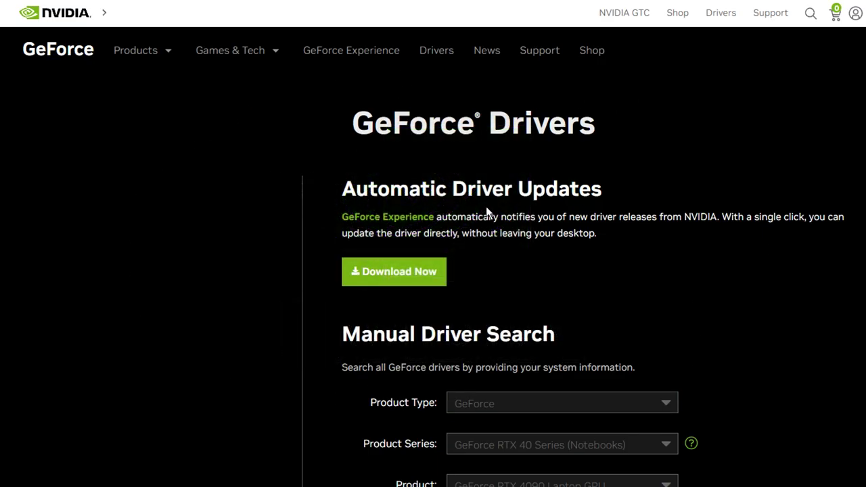
{"action": "scroll", "coordinate": [514, 230], "scroll_direction": "down", "scroll_amount": 4}
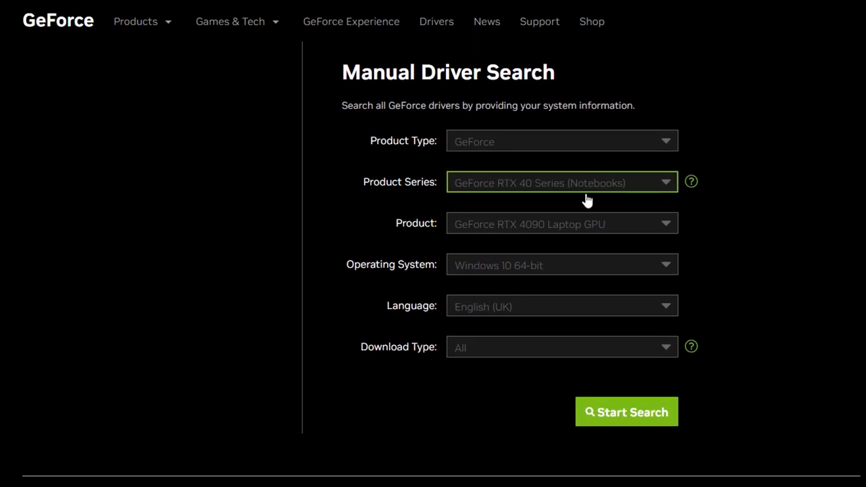
{"action": "scroll", "coordinate": [640, 291], "scroll_direction": "down", "scroll_amount": 1}
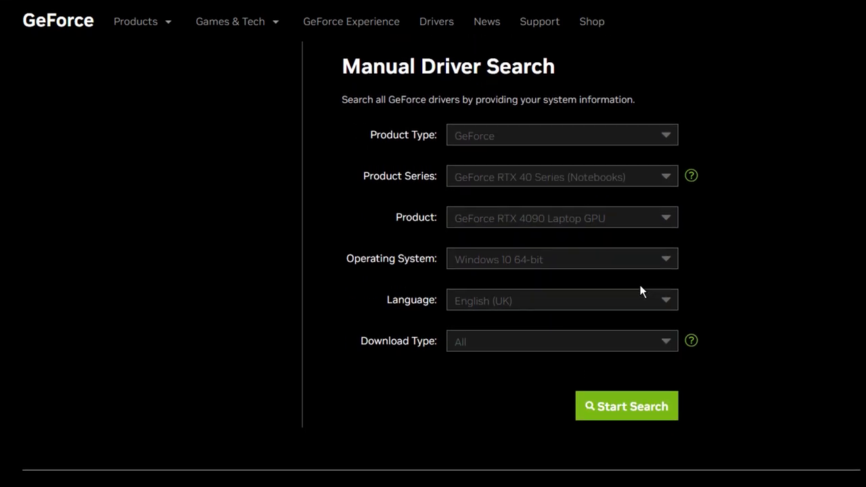
{"action": "scroll", "coordinate": [640, 291], "scroll_direction": "up", "scroll_amount": 2}
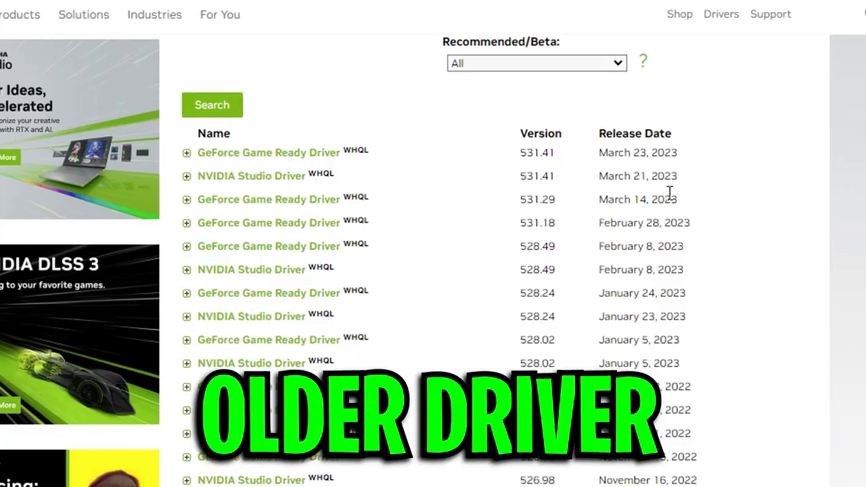
{"action": "scroll", "coordinate": [496, 192], "scroll_direction": "down", "scroll_amount": 2}
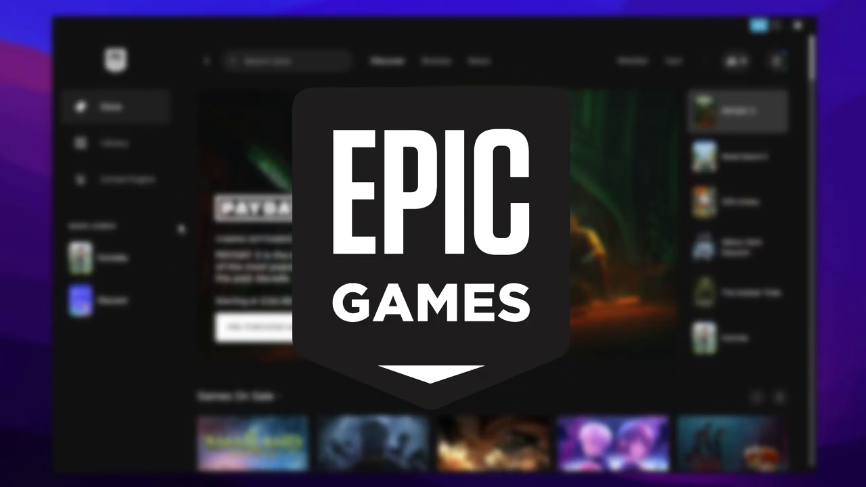
- Switch to the Epic Games Launcher and verify Fortnite's game files from the library
{"action": "left_click", "coordinate": [166, 152]}
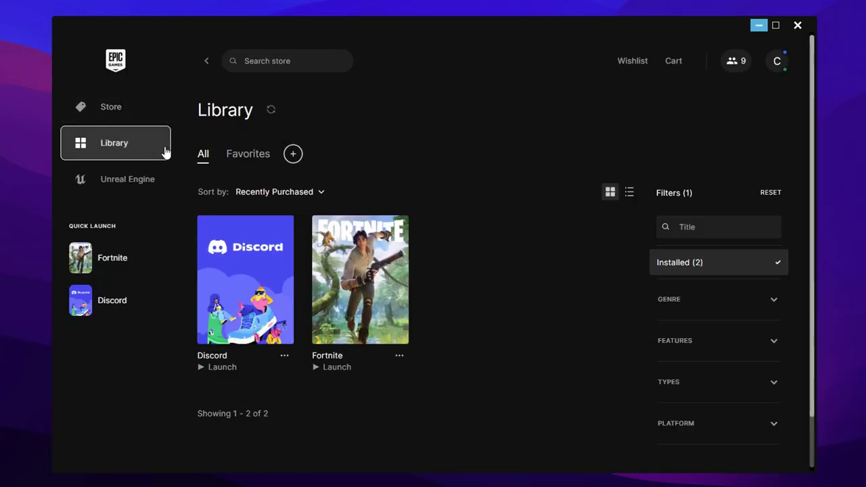
{"action": "left_click", "coordinate": [398, 358]}
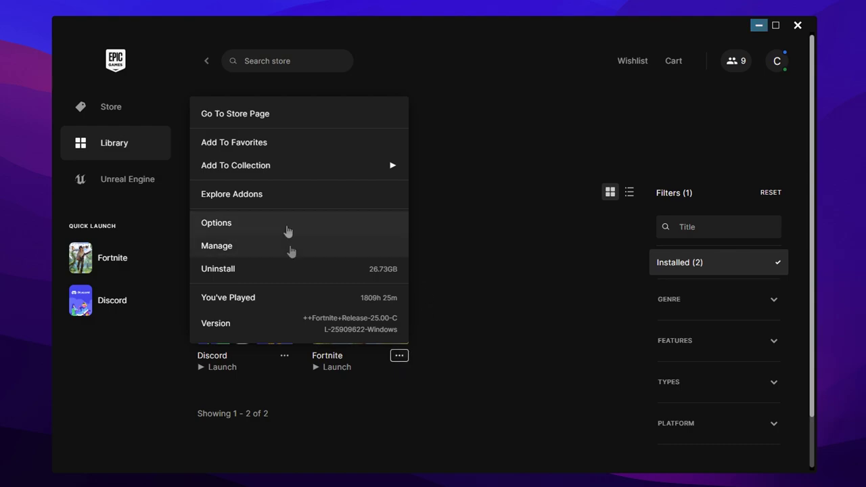
{"action": "left_click", "coordinate": [329, 248]}
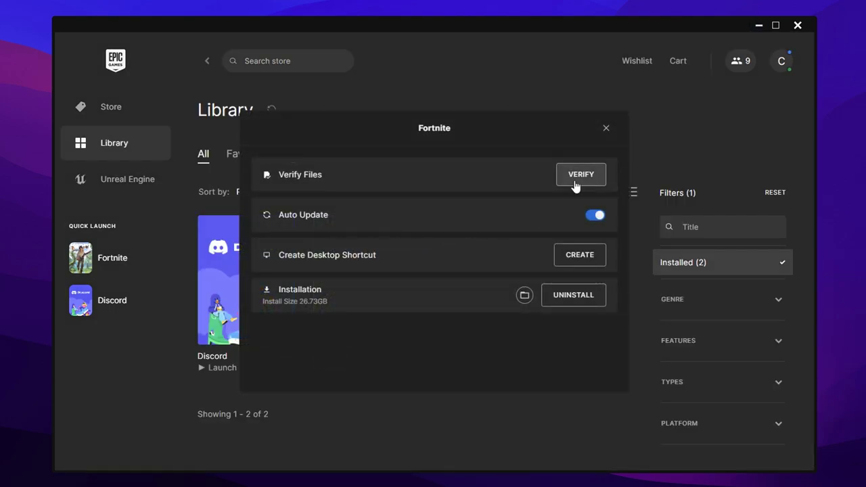
{"action": "left_click", "coordinate": [582, 175]}
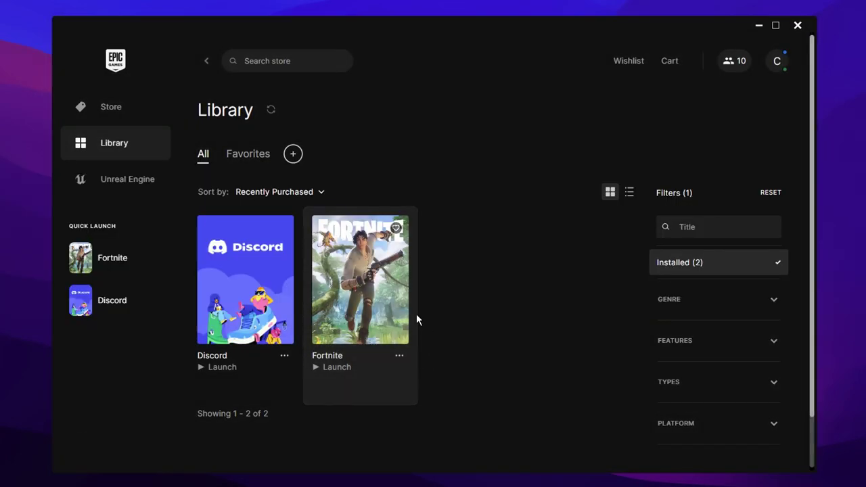
- Open Fortnite's install location from its manage options and go to the FortniteGame\Binaries\Win64 folder
{"action": "left_click", "coordinate": [400, 357]}
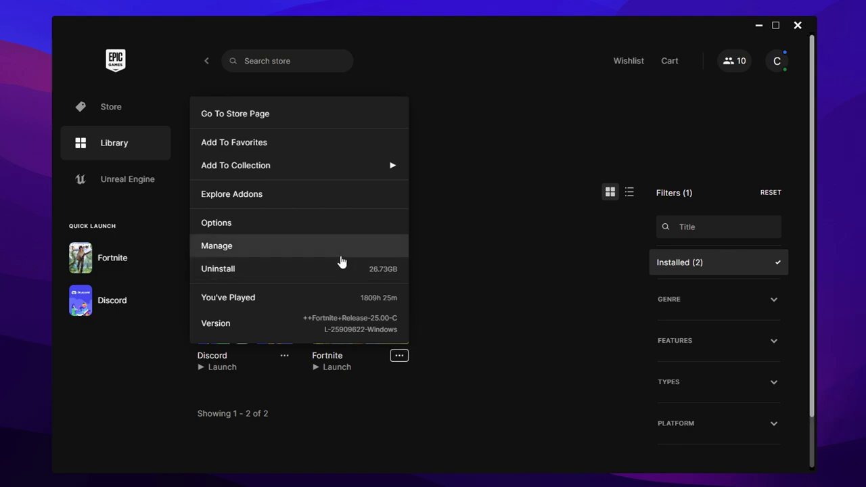
{"action": "left_click", "coordinate": [251, 247]}
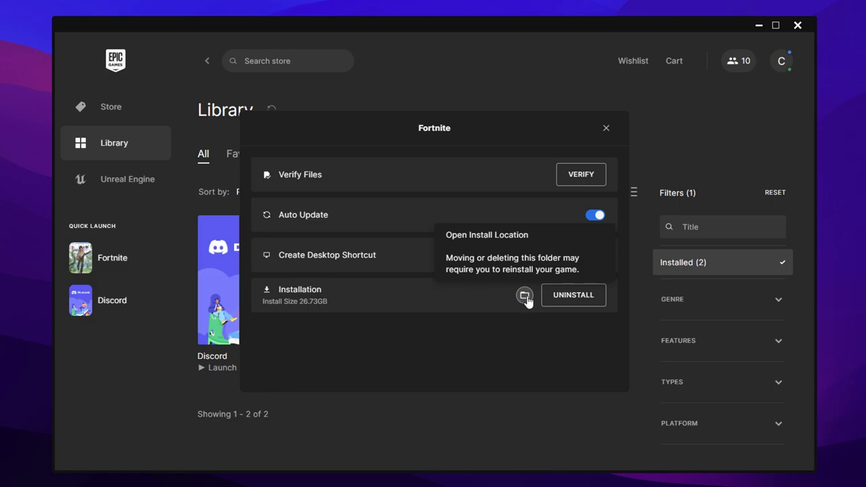
{"action": "left_click", "coordinate": [525, 296]}
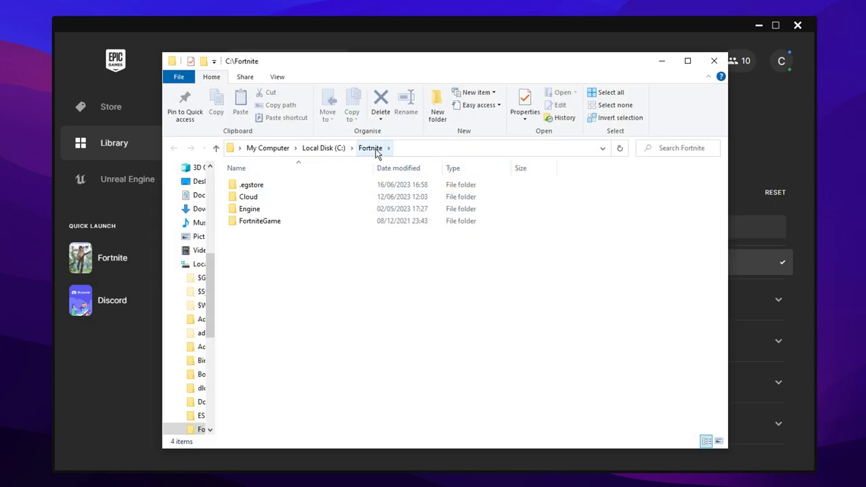
{"action": "double_click", "coordinate": [243, 223]}
{"action": "double_click", "coordinate": [271, 187]}
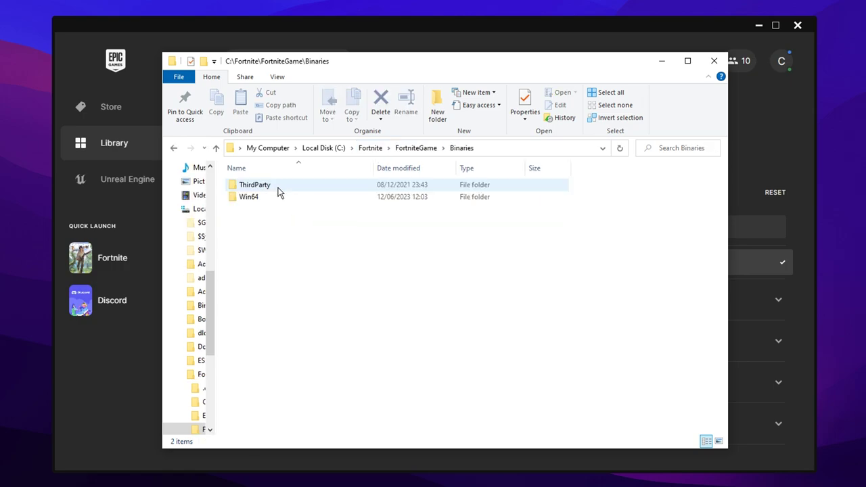
{"action": "double_click", "coordinate": [306, 197]}
- Open the compatibility properties of FortniteClient-Win64-Shipping.exe in the Win64 folder
{"action": "scroll", "coordinate": [325, 213], "scroll_direction": "down", "scroll_amount": 12}
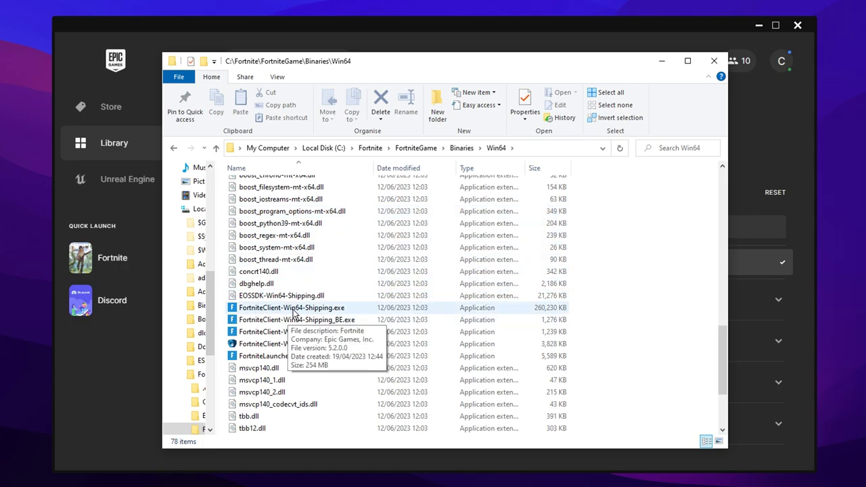
{"action": "right_click", "coordinate": [360, 311]}
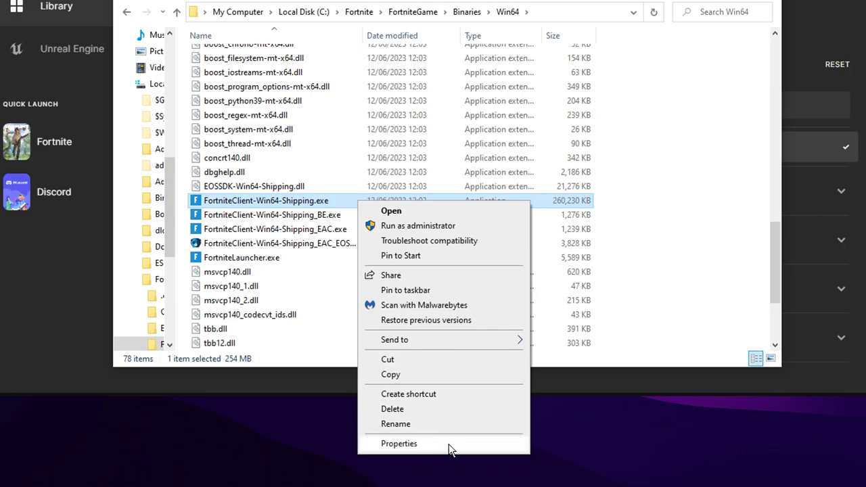
{"action": "left_click", "coordinate": [399, 444]}
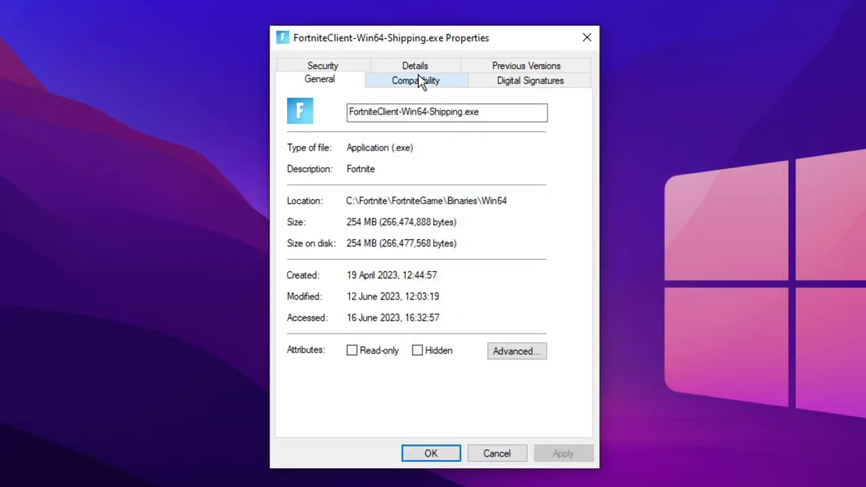
{"action": "left_click", "coordinate": [423, 83]}
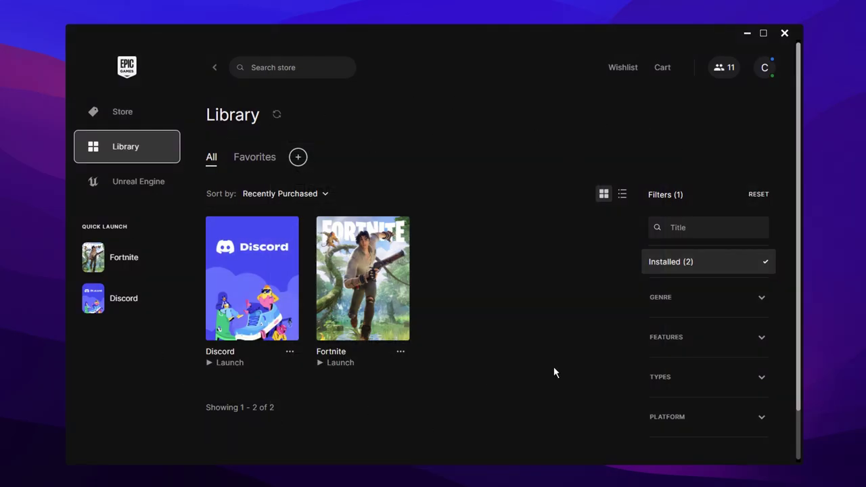
- Open Fortnite's installation options from the library and review the optional components such as High Resolution Textures and DirectX 12 Shaders
{"action": "left_click", "coordinate": [401, 354]}
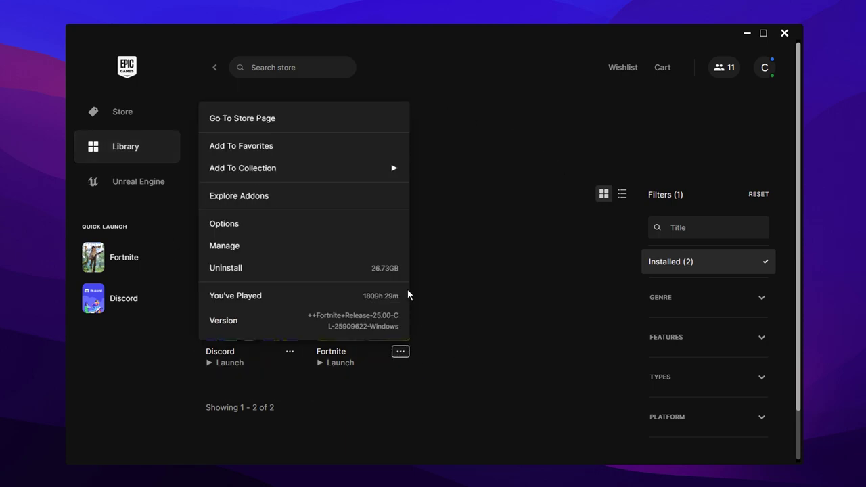
{"action": "left_click", "coordinate": [341, 228]}
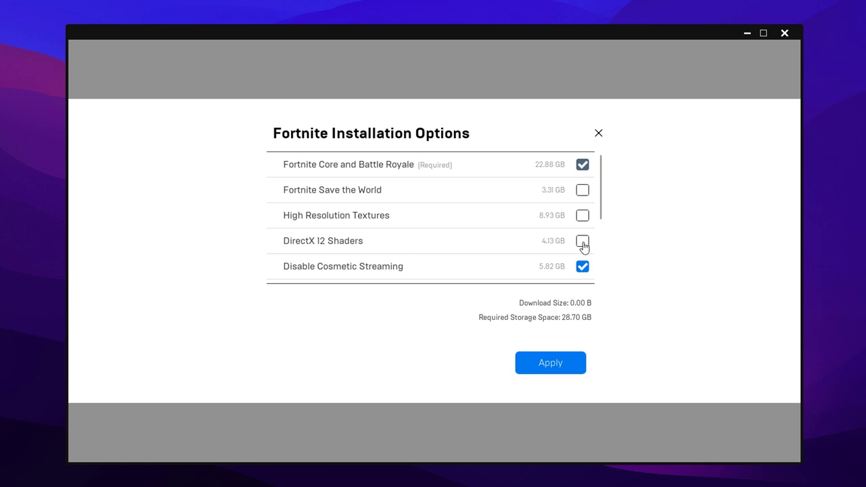
{"action": "scroll", "coordinate": [318, 234], "scroll_direction": "down", "scroll_amount": 1}
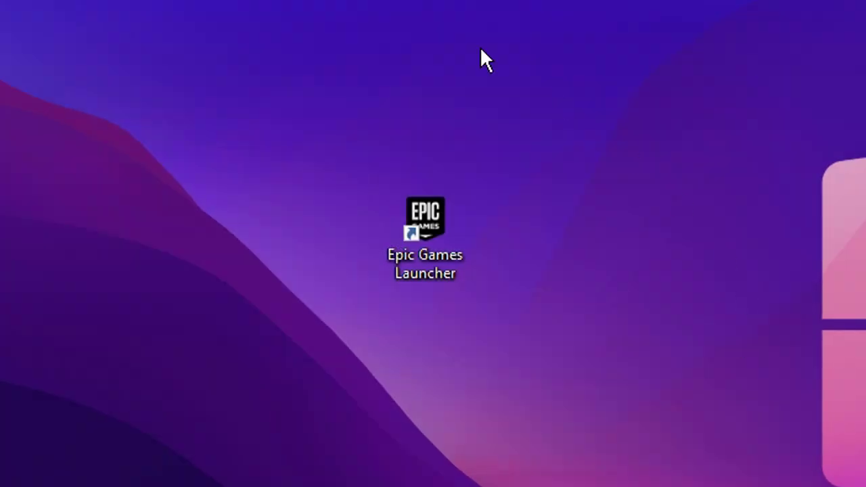
- Run the Epic Games Launcher desktop shortcut as administrator
{"action": "left_click", "coordinate": [433, 264]}
{"action": "right_click", "coordinate": [431, 259]}
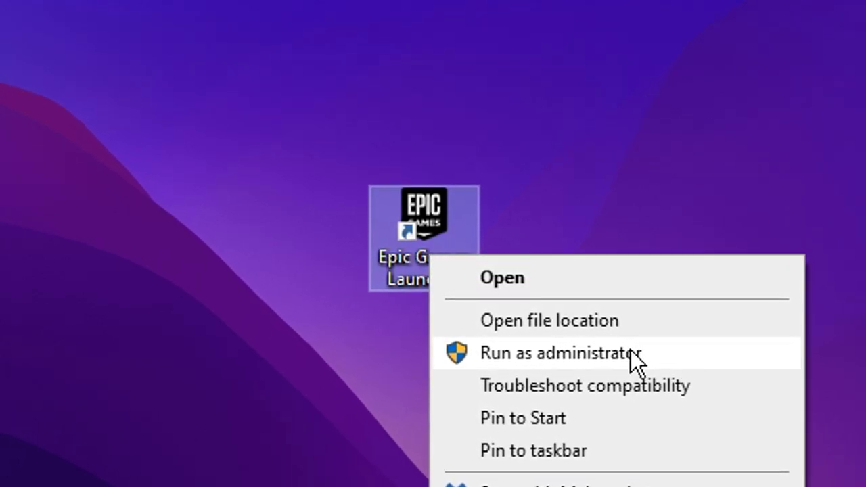
{"action": "left_click", "coordinate": [672, 353]}
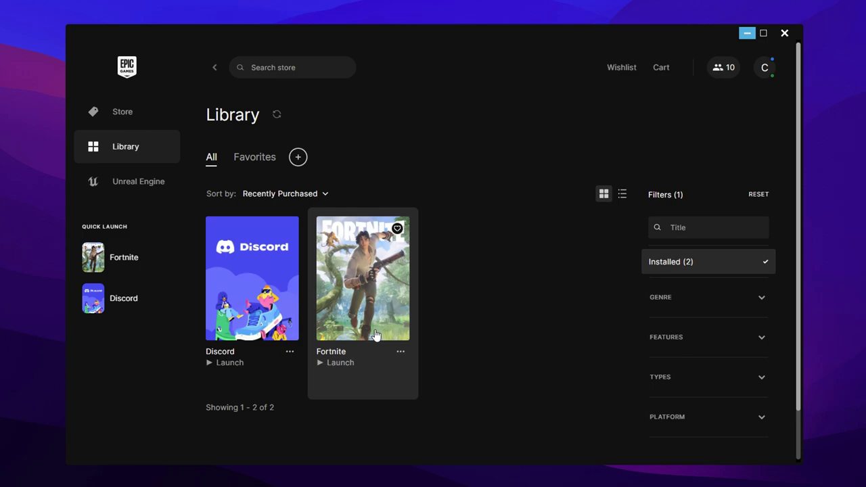
- Launch Fortnite from the library, then show its process among the details in Task Manager
{"action": "left_click", "coordinate": [376, 335]}
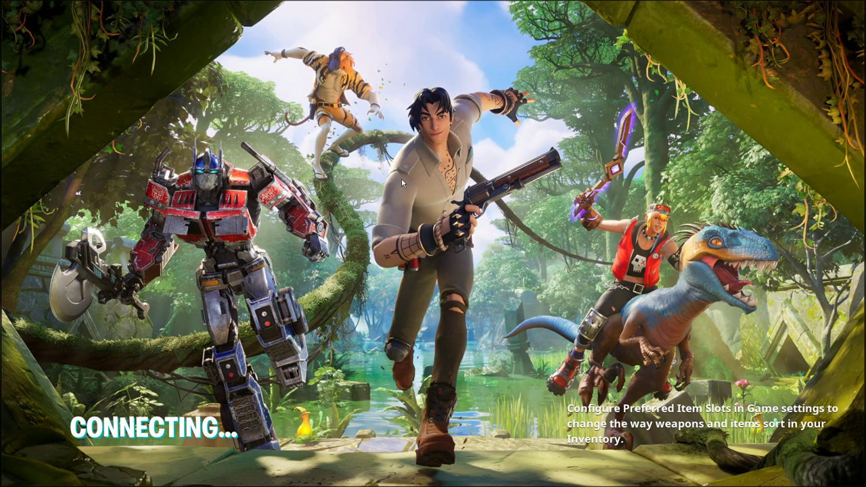
{"action": "key", "text": "ctrl+alt+Delete"}
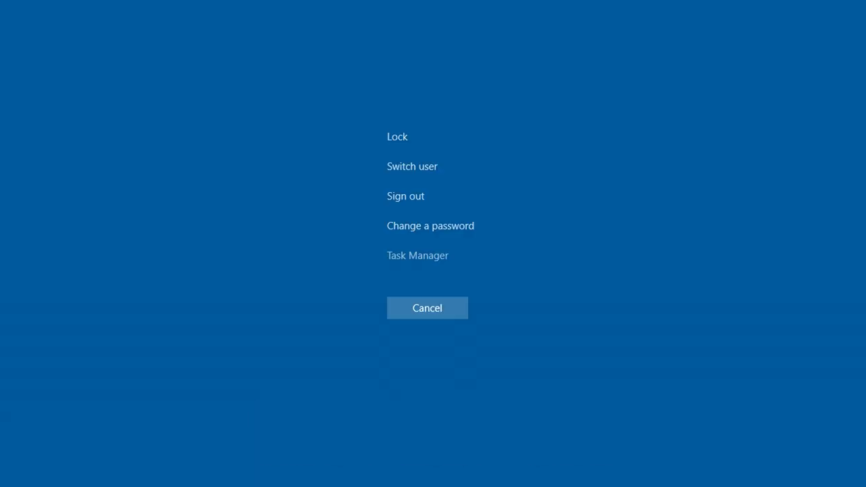
{"action": "left_click", "coordinate": [417, 255]}
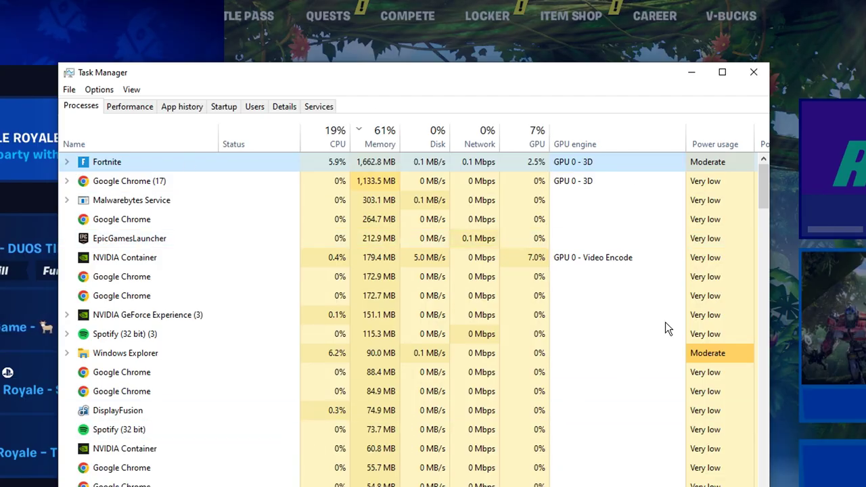
{"action": "right_click", "coordinate": [176, 160]}
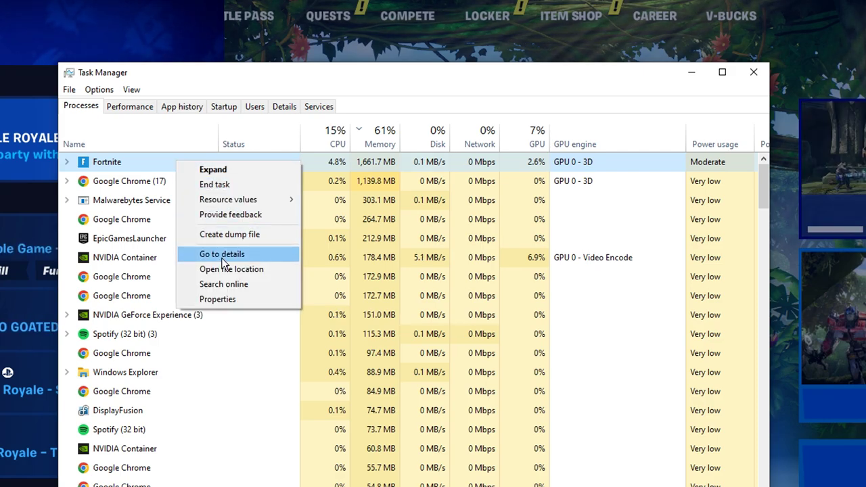
{"action": "left_click", "coordinate": [263, 253]}
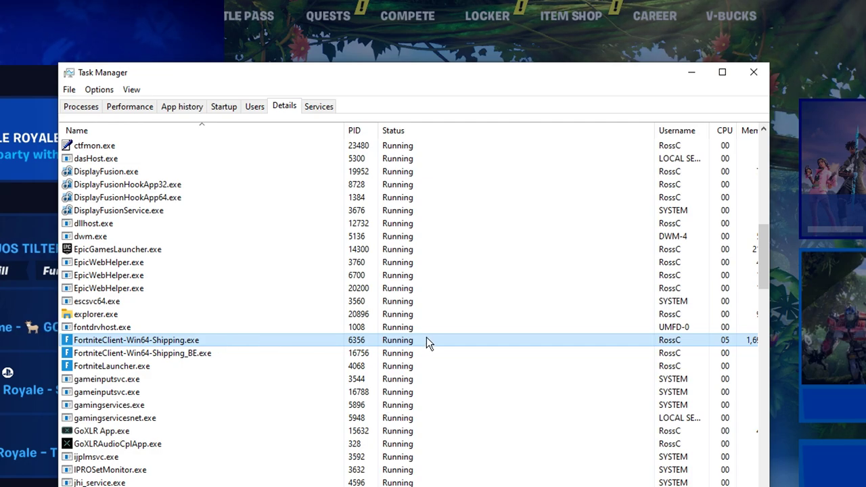
- Set the priority of the FortniteClient-Win64-Shipping.exe process to High and check the priority options again
{"action": "right_click", "coordinate": [251, 340]}
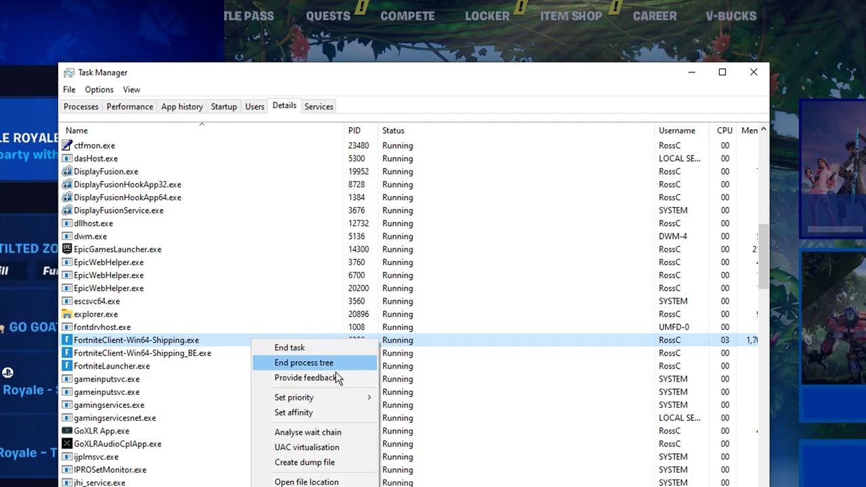
{"action": "mouse_move", "coordinate": [331, 404]}
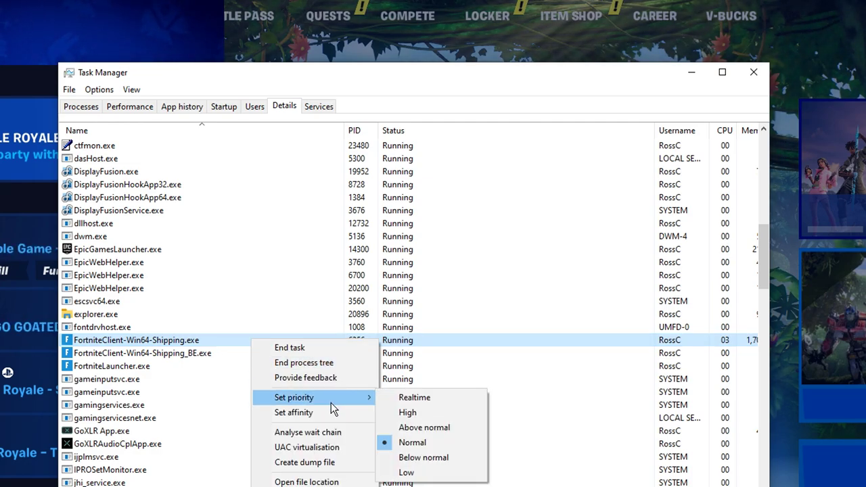
{"action": "left_click", "coordinate": [447, 415]}
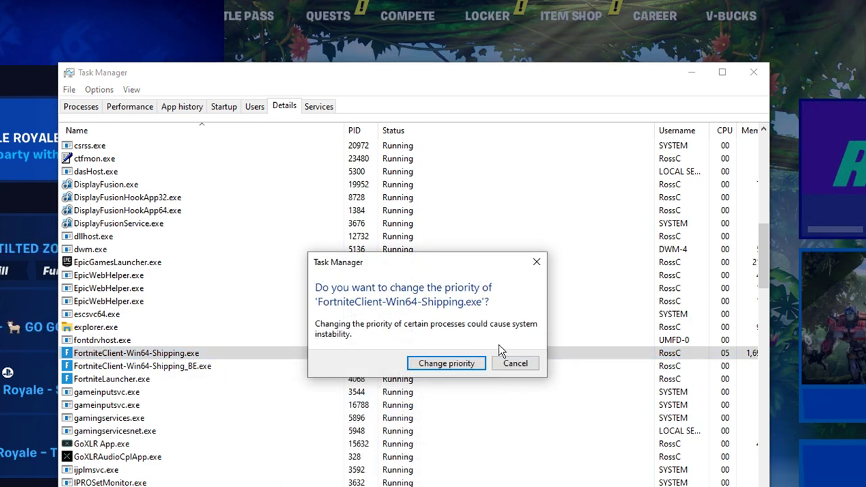
{"action": "left_click", "coordinate": [466, 365]}
{"action": "right_click", "coordinate": [363, 353]}
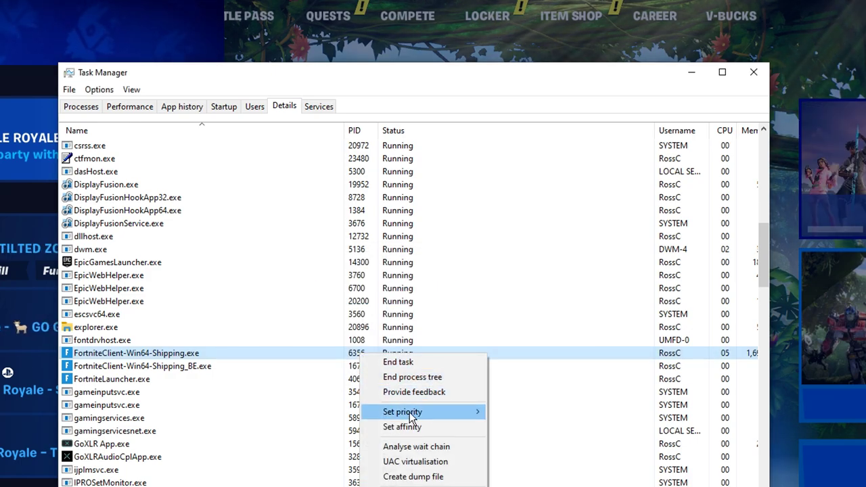
{"action": "mouse_move", "coordinate": [411, 415]}
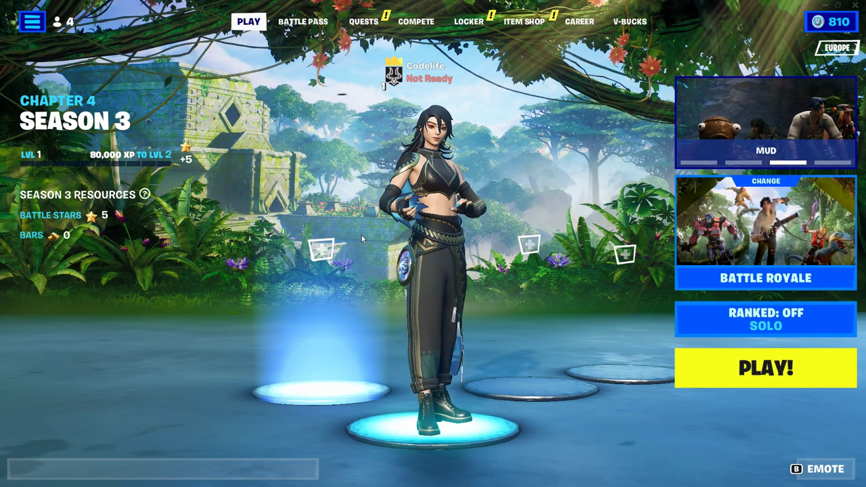
- Switch to the Fortnite lobby and open the game's settings from the friends sidebar
{"action": "left_click", "coordinate": [57, 21]}
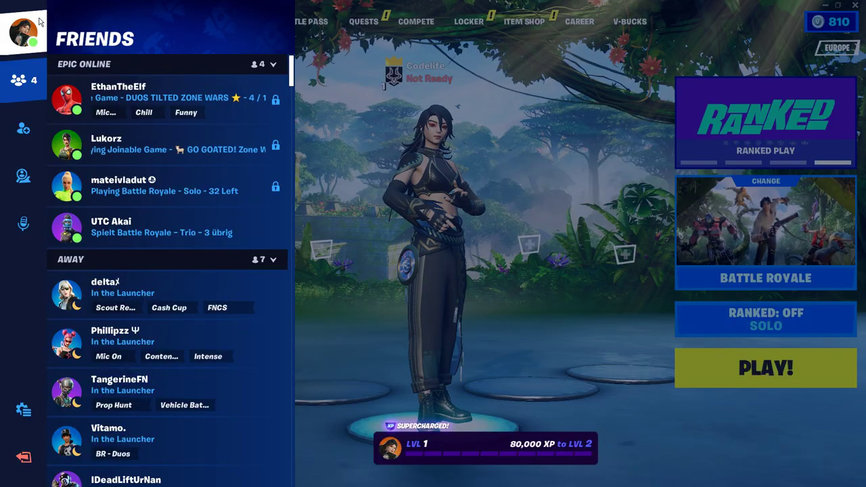
{"action": "left_click", "coordinate": [23, 409]}
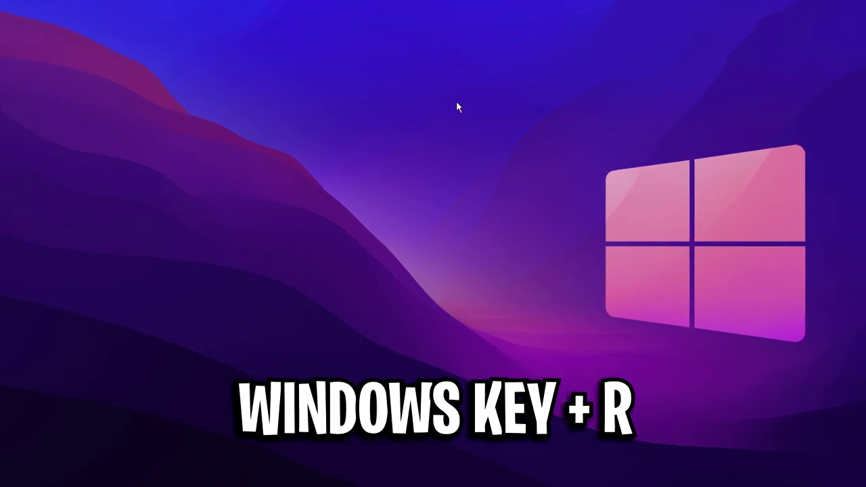
- Open the Windows Temp folder with the Run command temp and delete all its contents, skipping protected and in-use items
{"action": "key", "text": "super+r"}
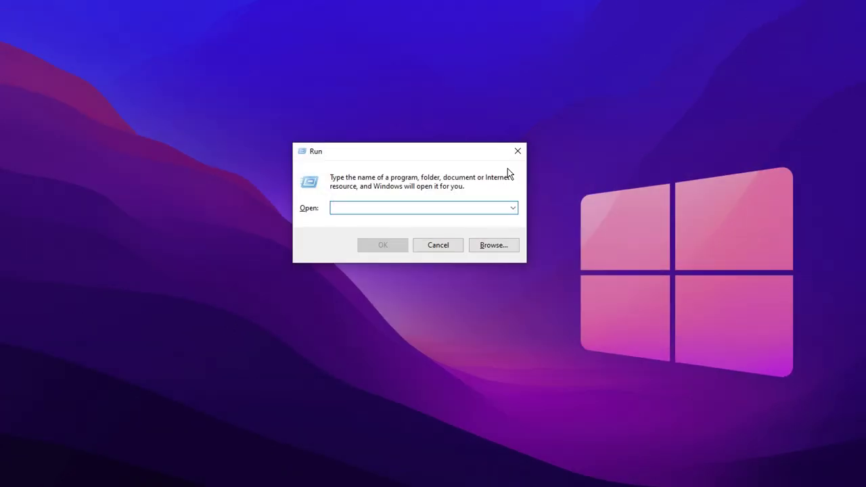
{"action": "type", "text": "temp"}
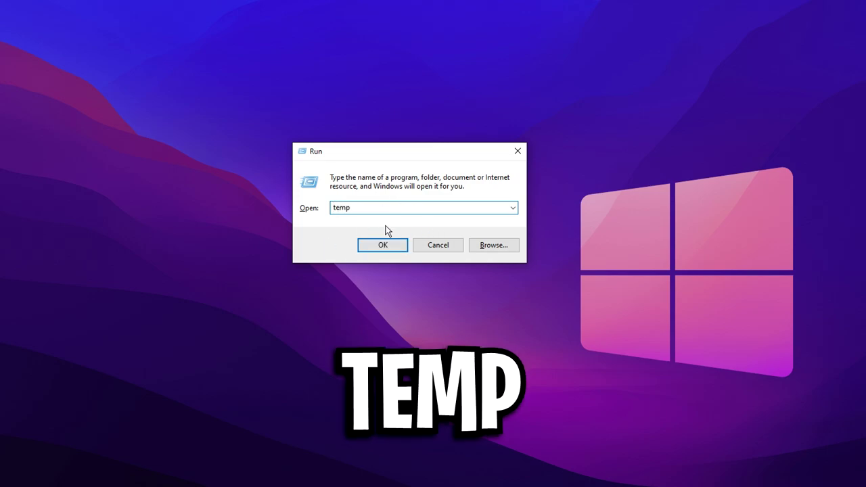
{"action": "left_click", "coordinate": [384, 246]}
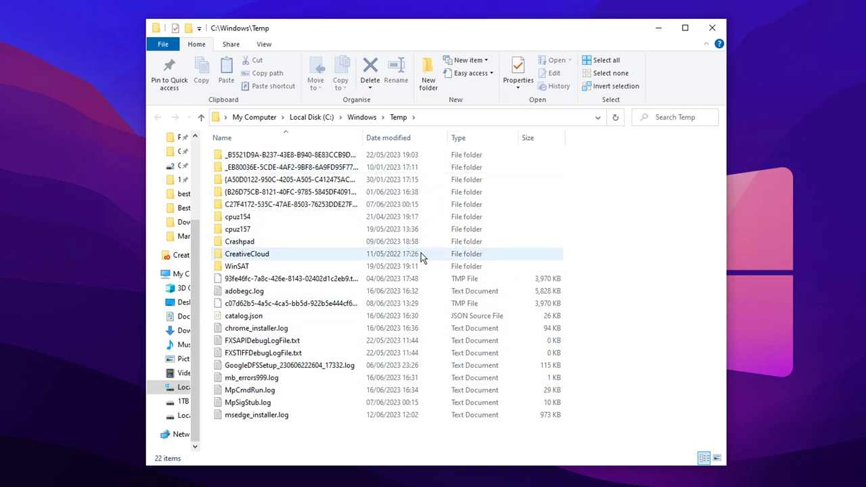
{"action": "key", "text": "ctrl+a"}
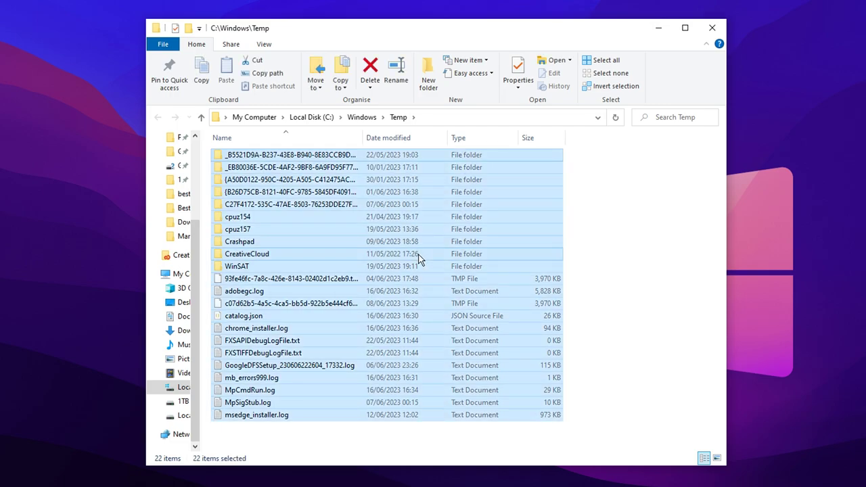
{"action": "key", "text": "Delete"}
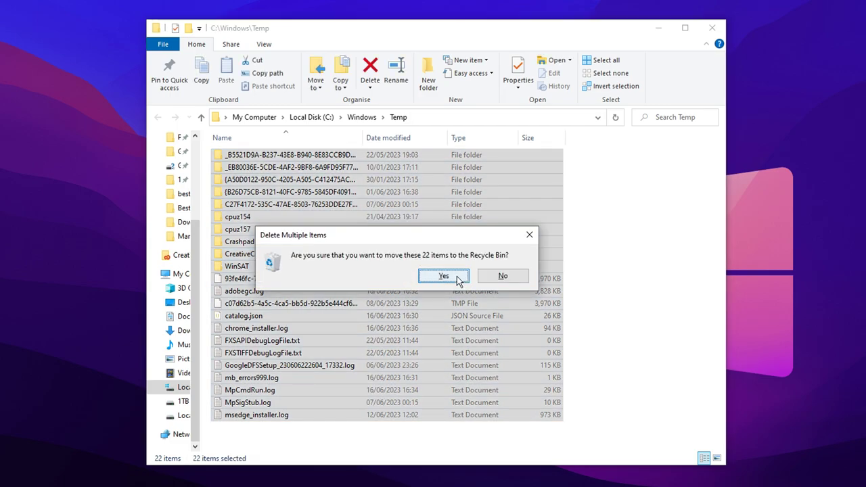
{"action": "left_click", "coordinate": [452, 279]}
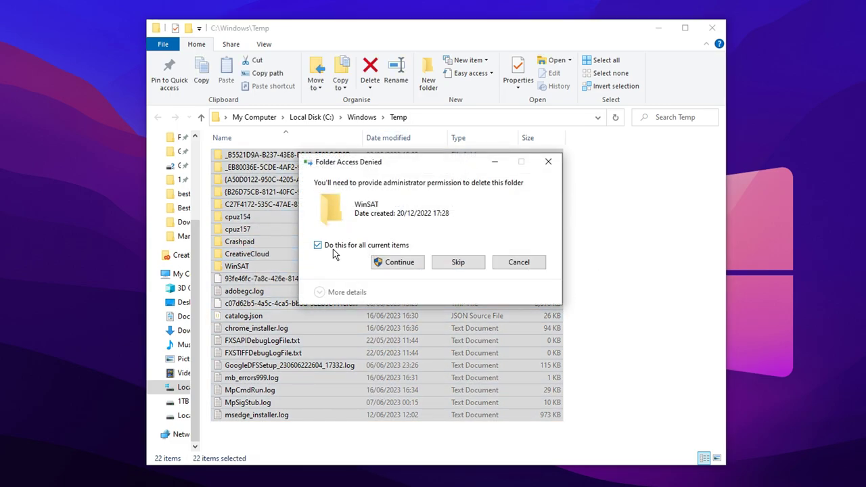
{"action": "left_click", "coordinate": [463, 266]}
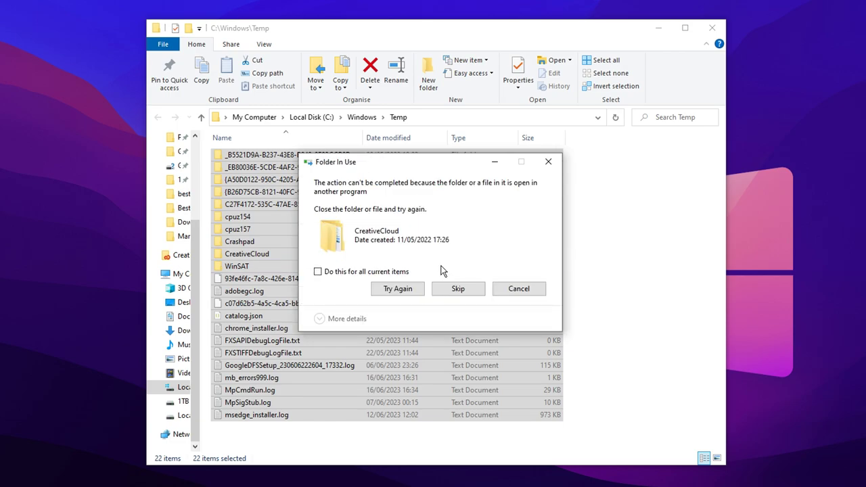
{"action": "left_click", "coordinate": [360, 272]}
{"action": "left_click", "coordinate": [449, 291]}
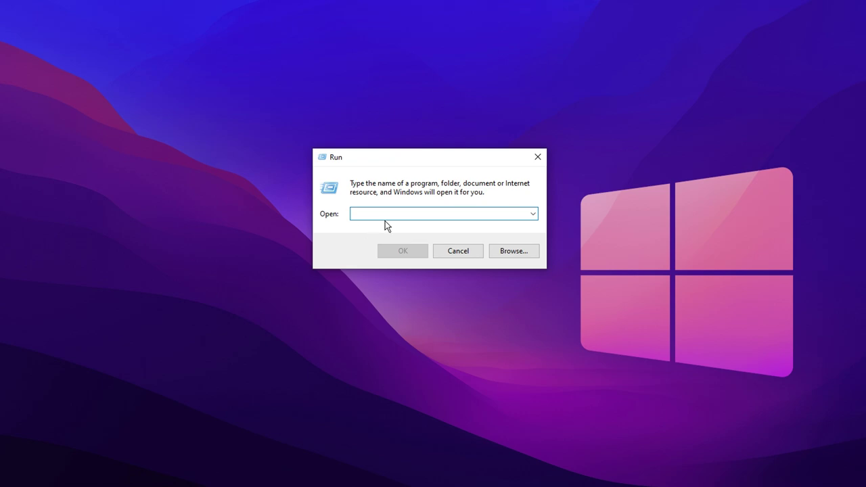
- Open the user's temporary folder by running %temp%, delete all its contents while skipping blocked items, and close the folder
{"action": "type", "text": "%temp%"}
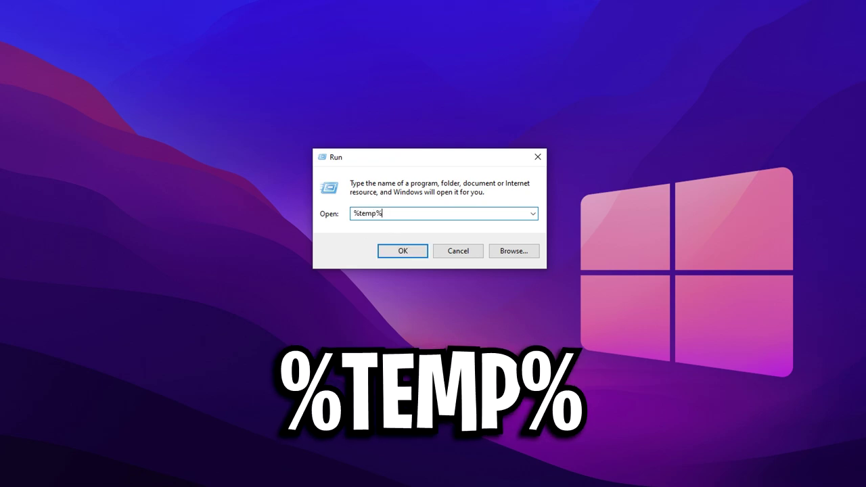
{"action": "left_click", "coordinate": [403, 251]}
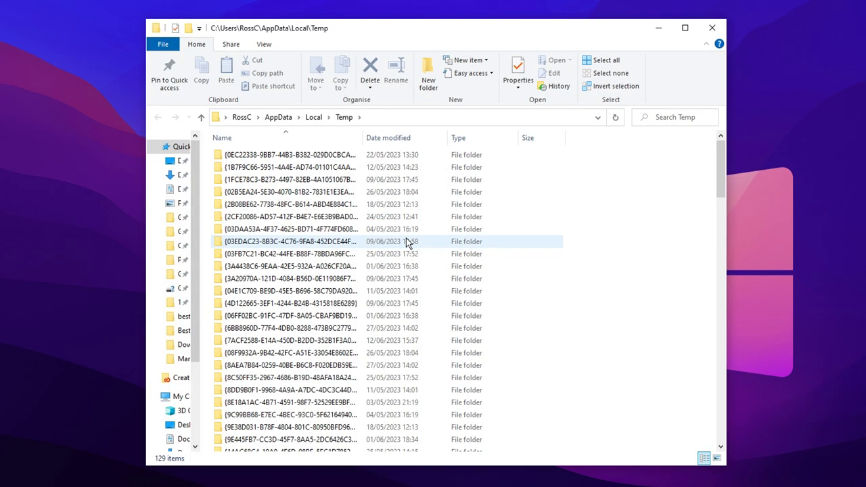
{"action": "key", "text": "ctrl+a"}
{"action": "key", "text": "Delete"}
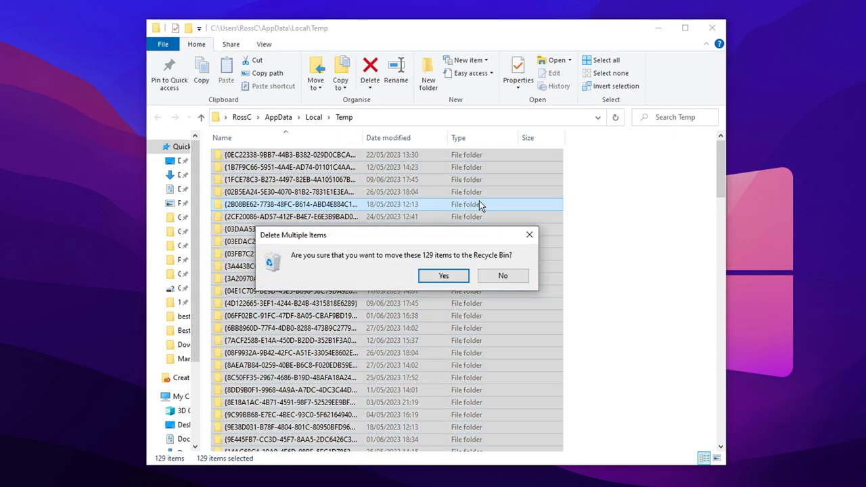
{"action": "left_click", "coordinate": [440, 277]}
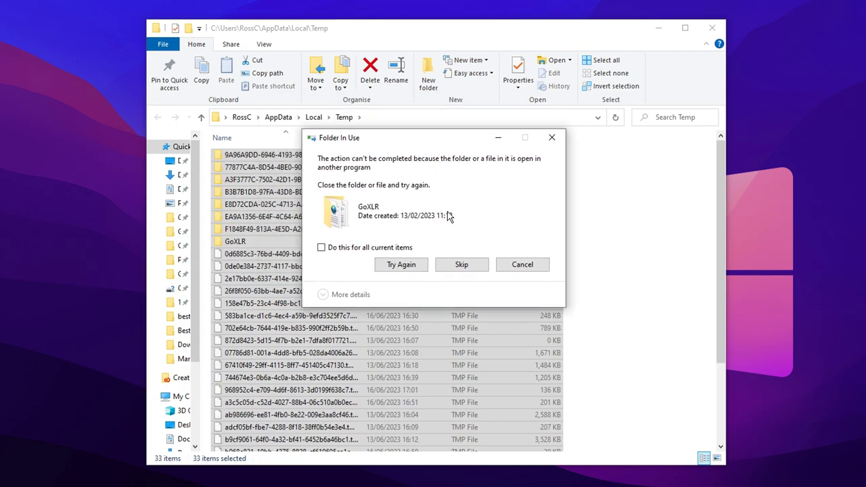
{"action": "left_click", "coordinate": [357, 249]}
{"action": "left_click", "coordinate": [461, 264]}
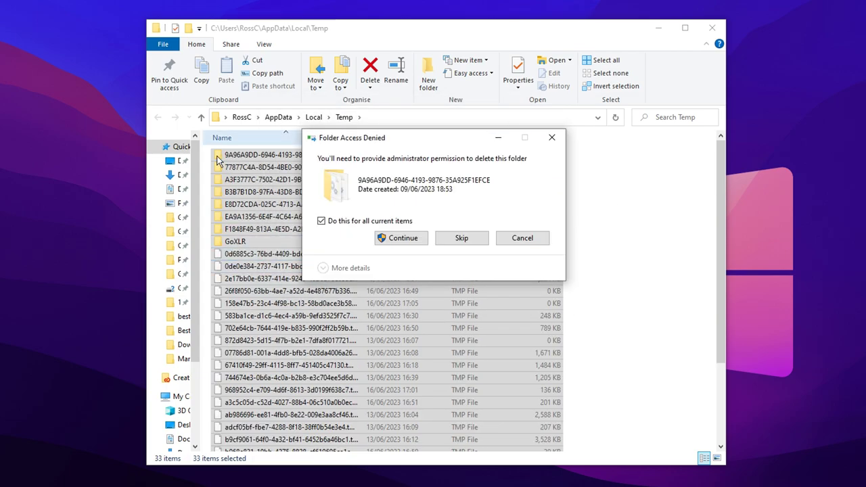
{"action": "left_click", "coordinate": [463, 236]}
{"action": "key", "text": "alt+F4"}
- Open the Windows Prefetch folder by running prefetch, delete all the files in it and close the folder
{"action": "key", "text": "super+r"}
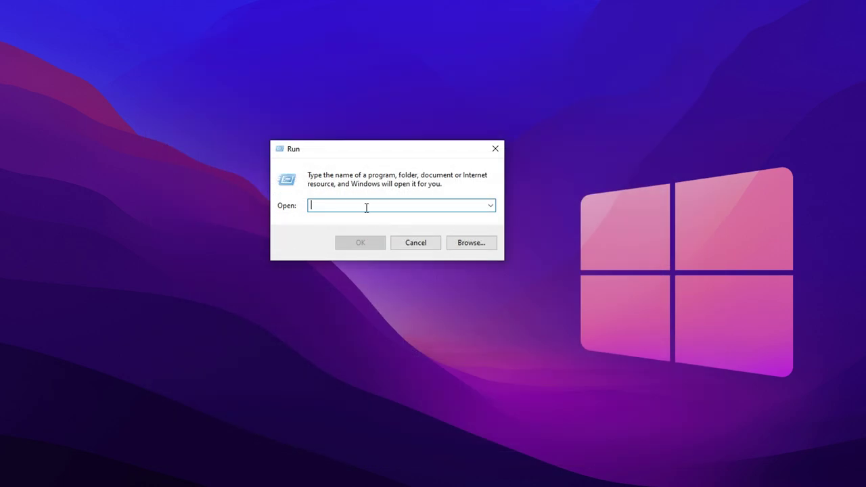
{"action": "type", "text": "prefetch"}
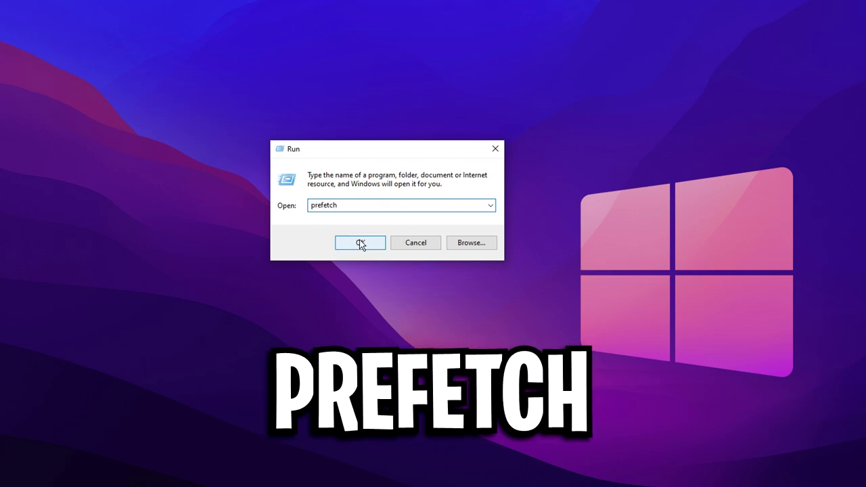
{"action": "left_click", "coordinate": [360, 242]}
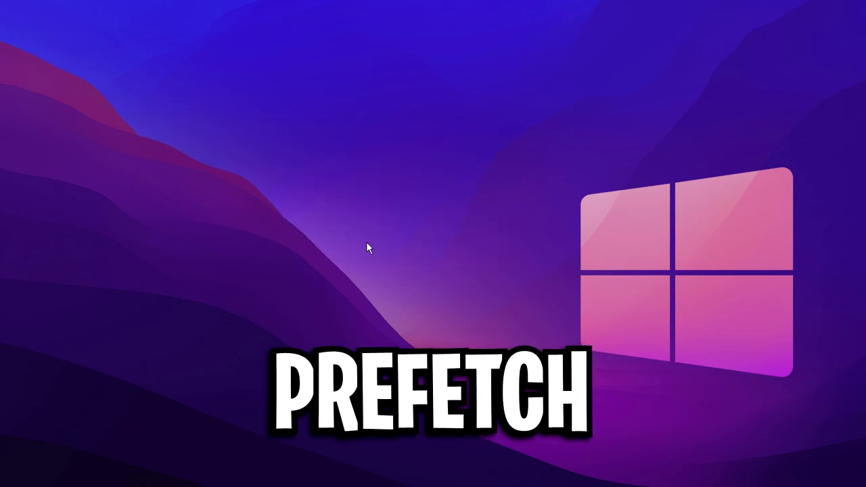
{"action": "left_click", "coordinate": [416, 283]}
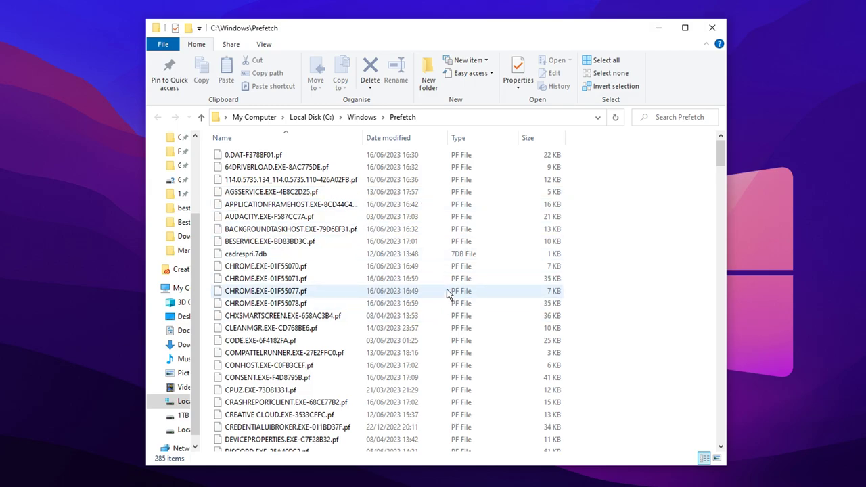
{"action": "key", "text": "ctrl+a"}
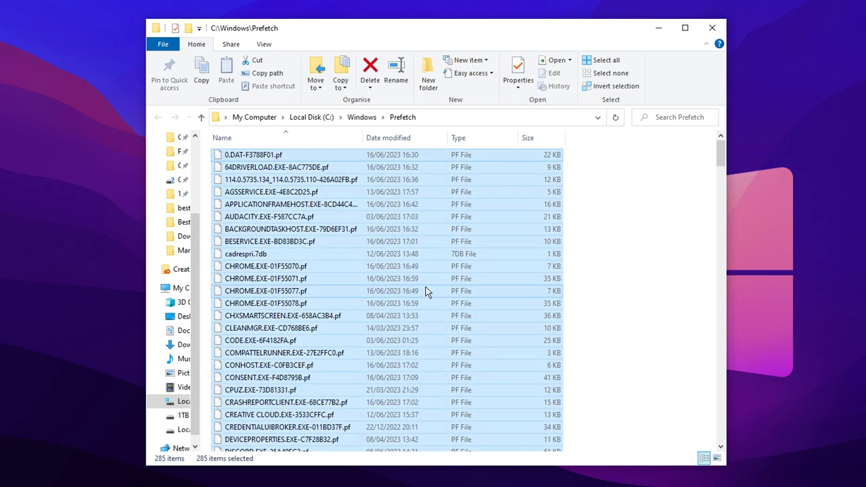
{"action": "key", "text": "Delete"}
{"action": "left_click", "coordinate": [443, 277]}
{"action": "left_click", "coordinate": [408, 280]}
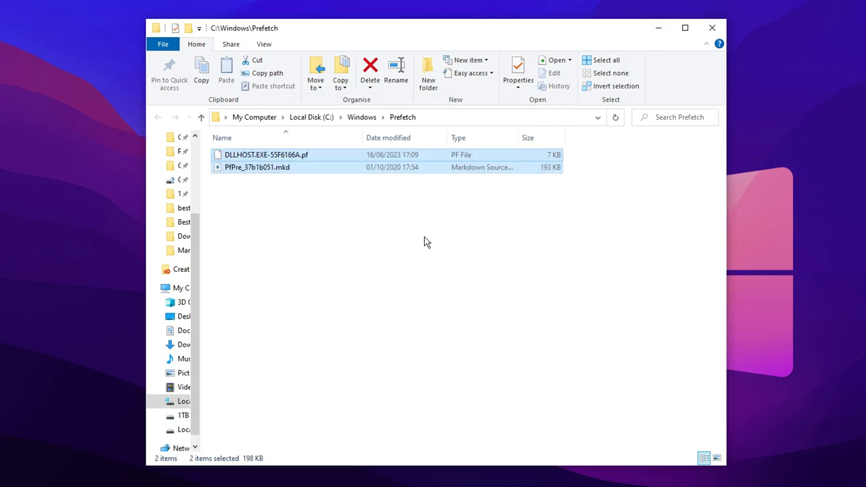
{"action": "left_click", "coordinate": [710, 27]}
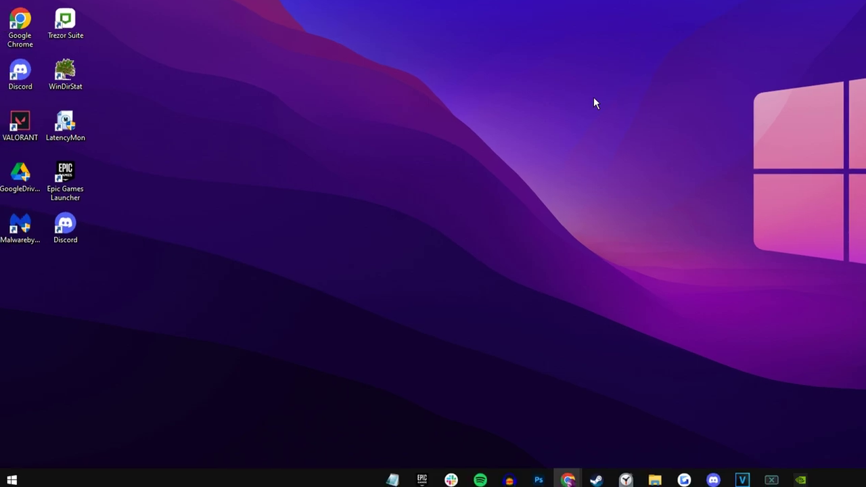
- Open the general privacy options in Windows Settings and turn off advertising ID, language list access, app launch tracking and suggested content
{"action": "right_click", "coordinate": [11, 479]}
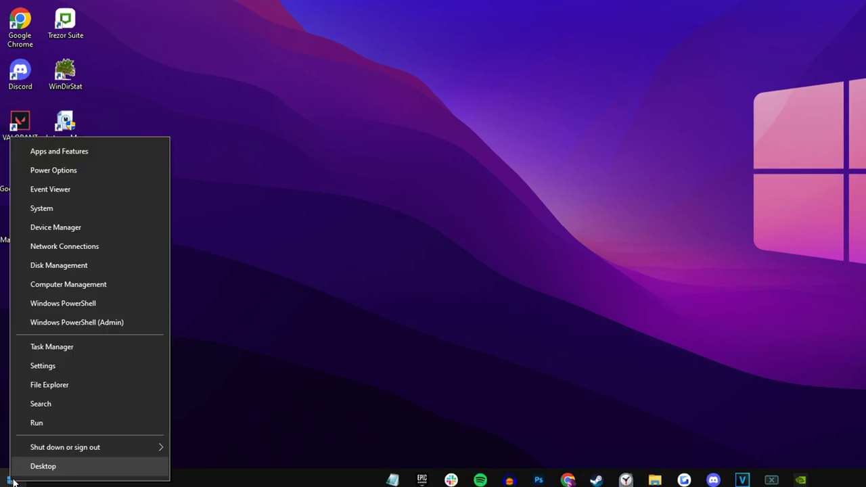
{"action": "left_click", "coordinate": [80, 366]}
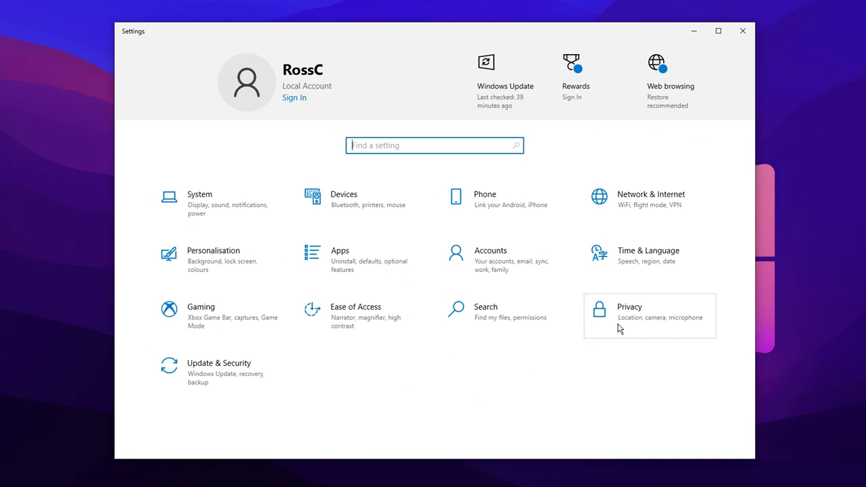
{"action": "left_click", "coordinate": [655, 325]}
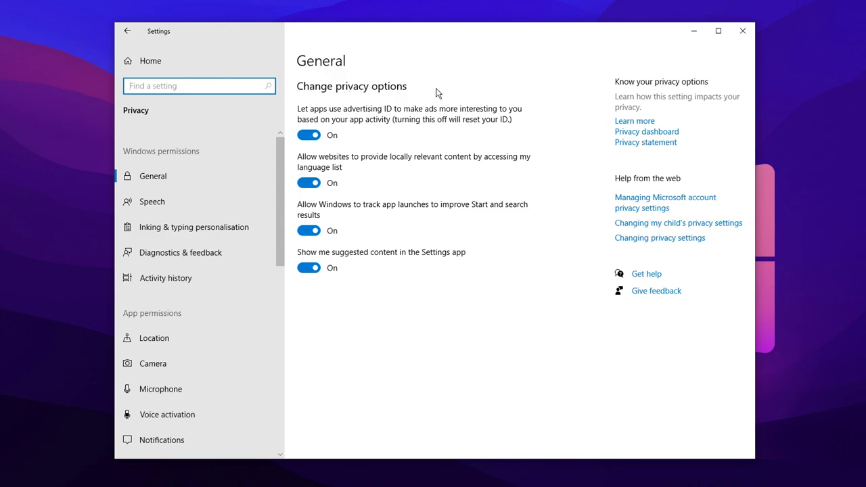
{"action": "left_click", "coordinate": [309, 135]}
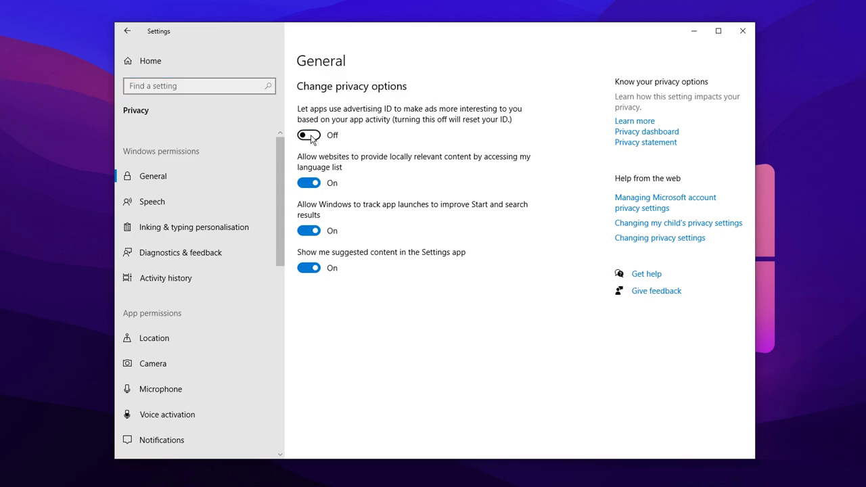
{"action": "left_click", "coordinate": [310, 183]}
{"action": "left_click", "coordinate": [309, 231]}
{"action": "left_click", "coordinate": [309, 268]}
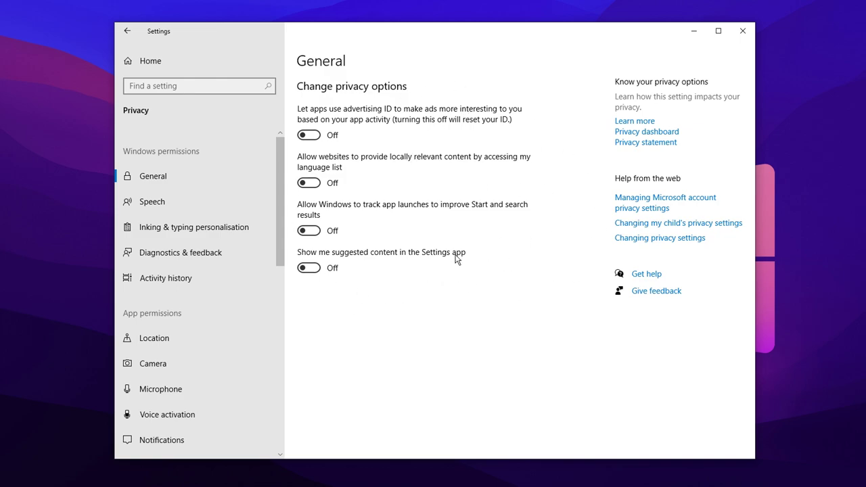
- Review the Background apps list in the privacy settings and turn off letting apps run in the background
{"action": "scroll", "coordinate": [200, 197], "scroll_direction": "down", "scroll_amount": 10}
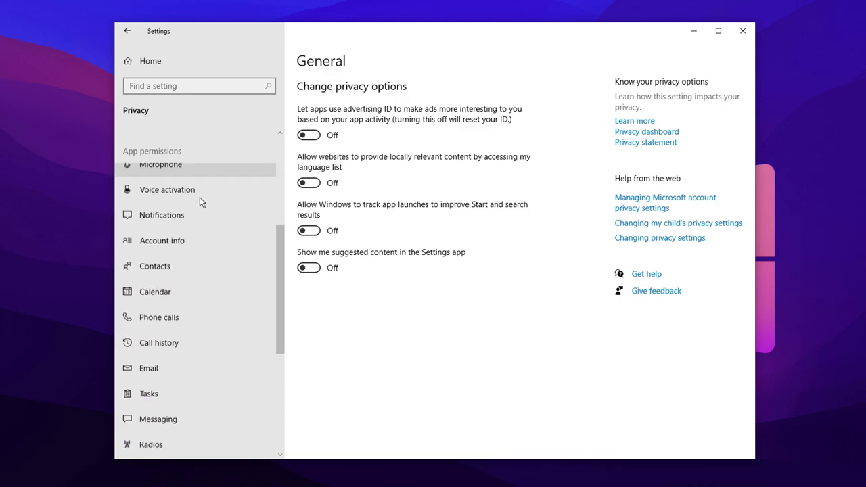
{"action": "left_click", "coordinate": [150, 281]}
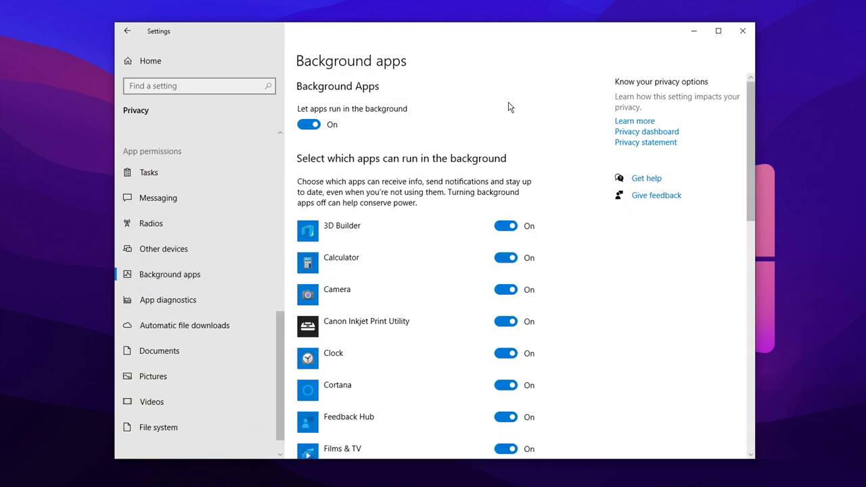
{"action": "scroll", "coordinate": [440, 239], "scroll_direction": "down", "scroll_amount": 5}
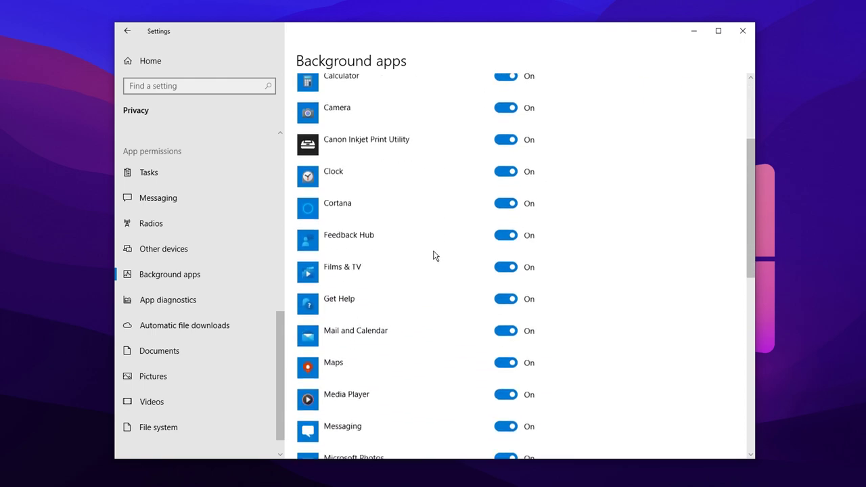
{"action": "scroll", "coordinate": [434, 256], "scroll_direction": "down", "scroll_amount": 5}
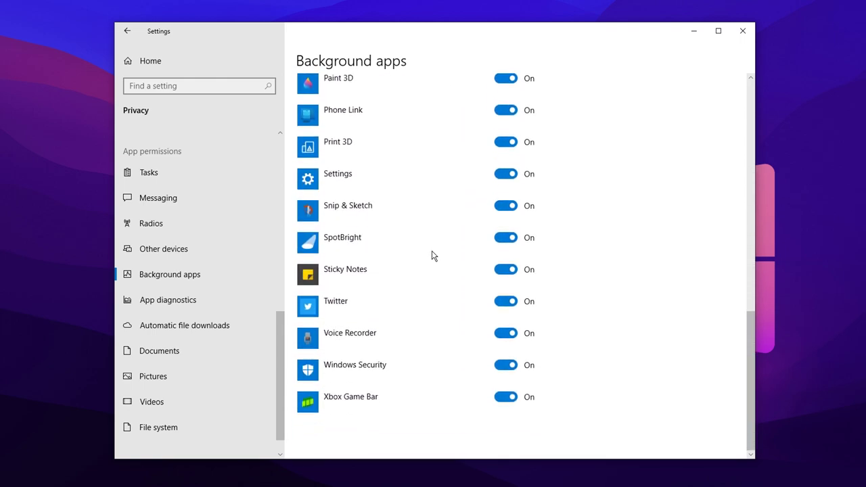
{"action": "scroll", "coordinate": [433, 255], "scroll_direction": "up", "scroll_amount": 2}
{"action": "scroll", "coordinate": [433, 255], "scroll_direction": "up", "scroll_amount": 6}
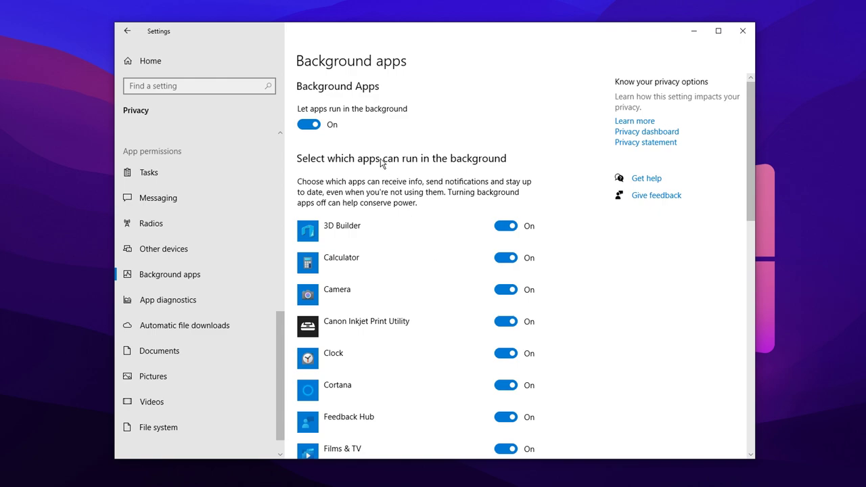
{"action": "left_click", "coordinate": [310, 126]}
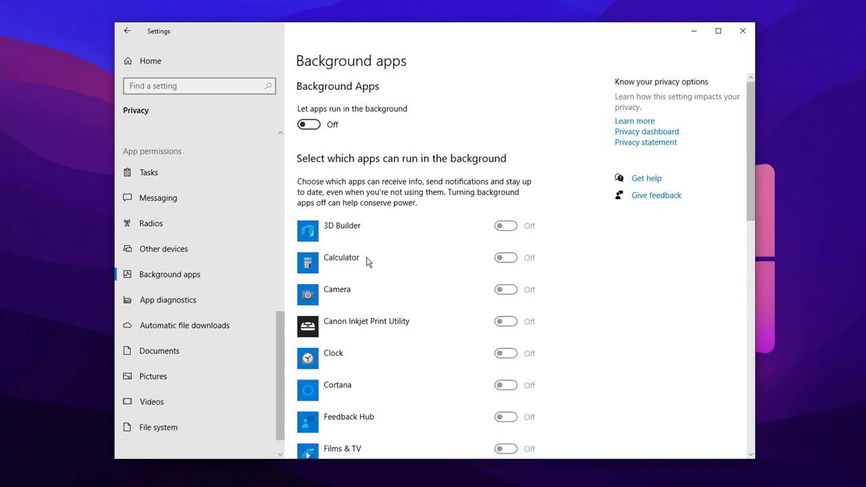
- Check the Xbox Game Bar and Game Mode pages in the Gaming settings and open the related Graphics settings
{"action": "left_click", "coordinate": [127, 31]}
{"action": "left_click", "coordinate": [229, 322]}
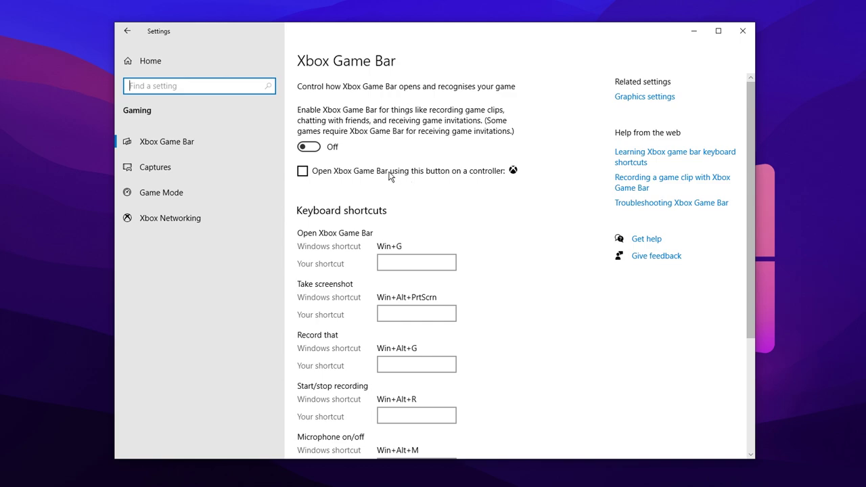
{"action": "left_click", "coordinate": [164, 195]}
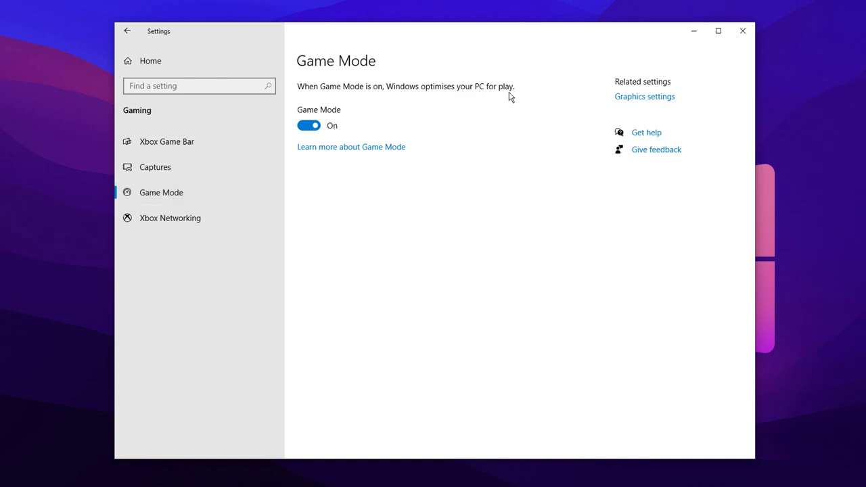
{"action": "left_click", "coordinate": [663, 102]}
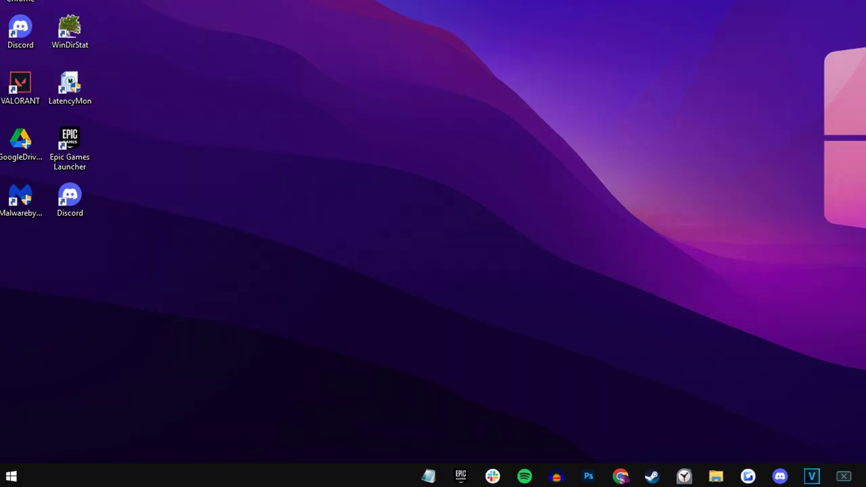
- Open the Windows appearance and performance options, set visual effects to best performance and enable showing thumbnails instead of icons
{"action": "left_click", "coordinate": [11, 476]}
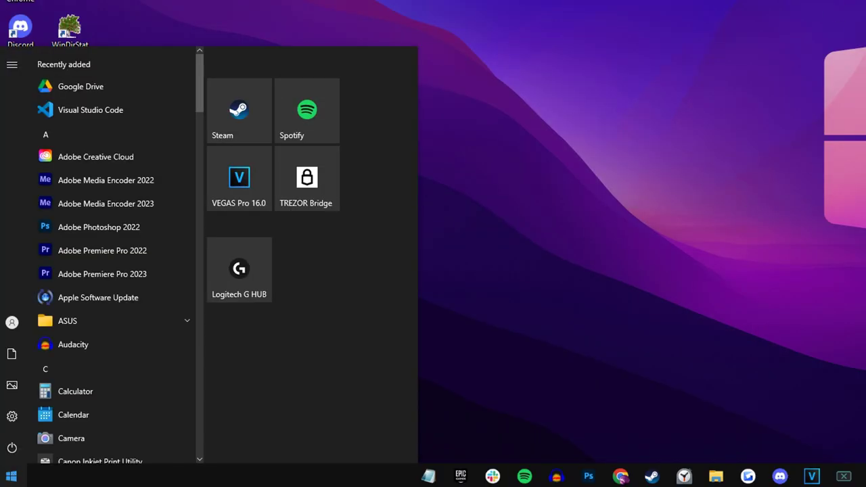
{"action": "type", "text": "adjust"}
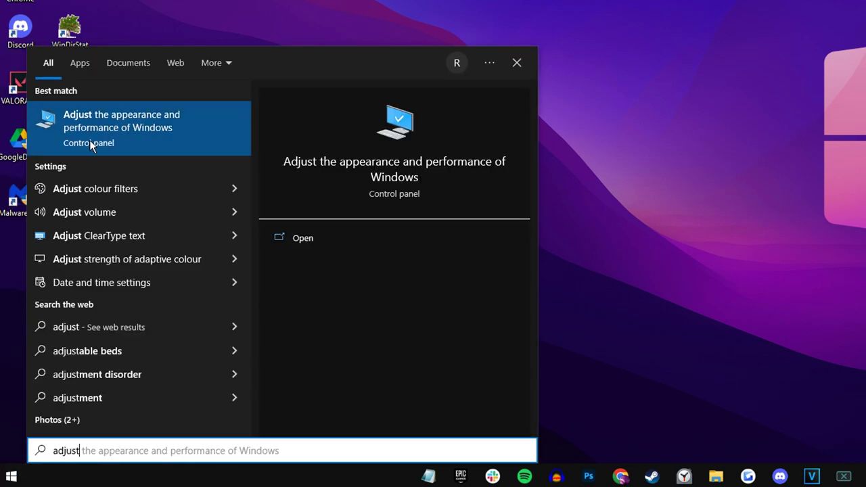
{"action": "left_click", "coordinate": [174, 134]}
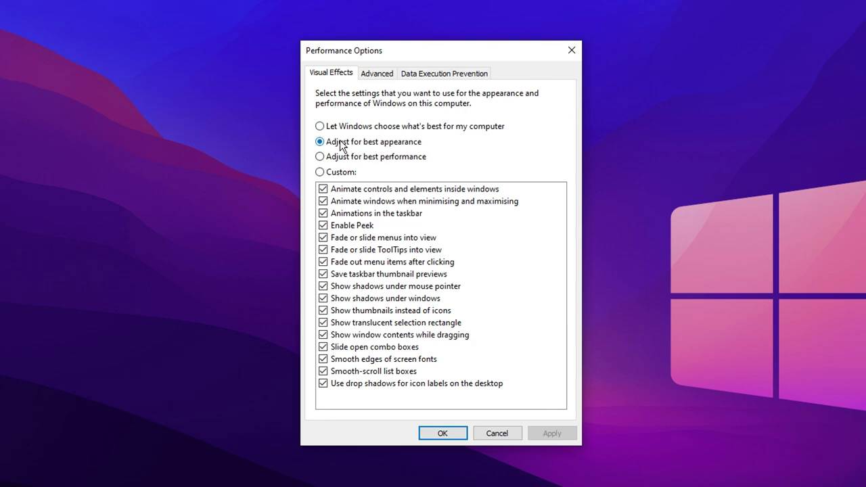
{"action": "left_click", "coordinate": [364, 159]}
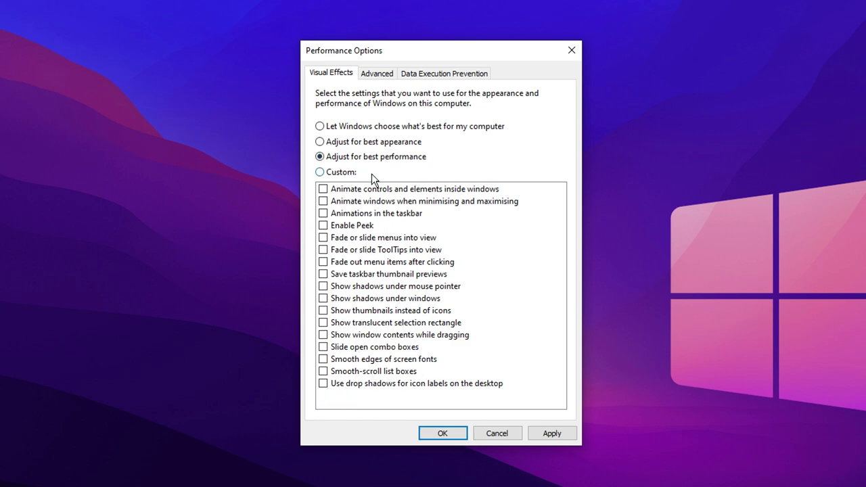
{"action": "left_click", "coordinate": [367, 310]}
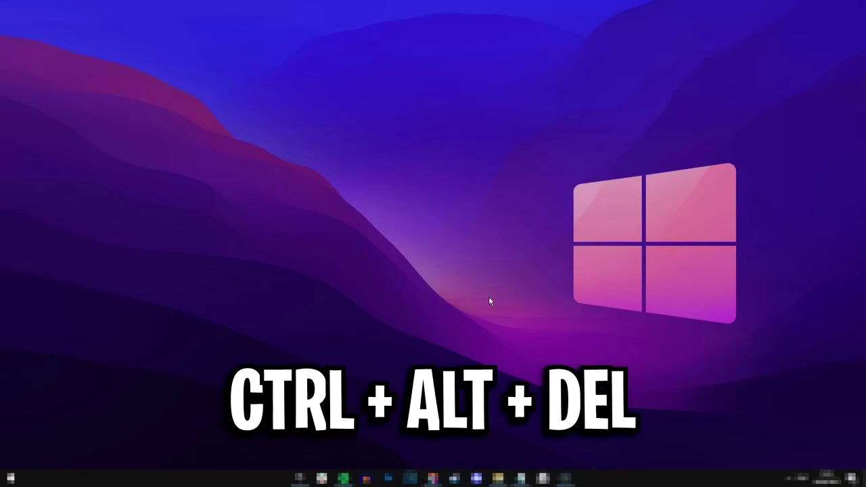
- Open Task Manager and view its Performance information
{"action": "key", "text": "ctrl+alt+Delete"}
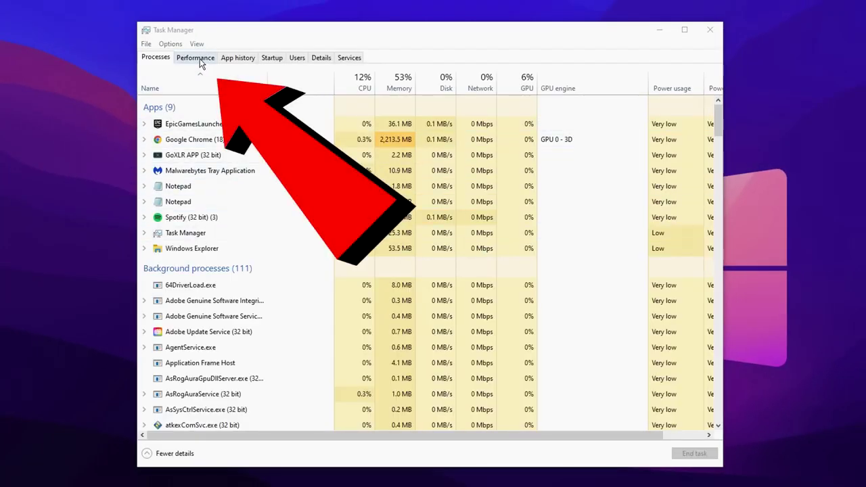
{"action": "left_click", "coordinate": [200, 58]}
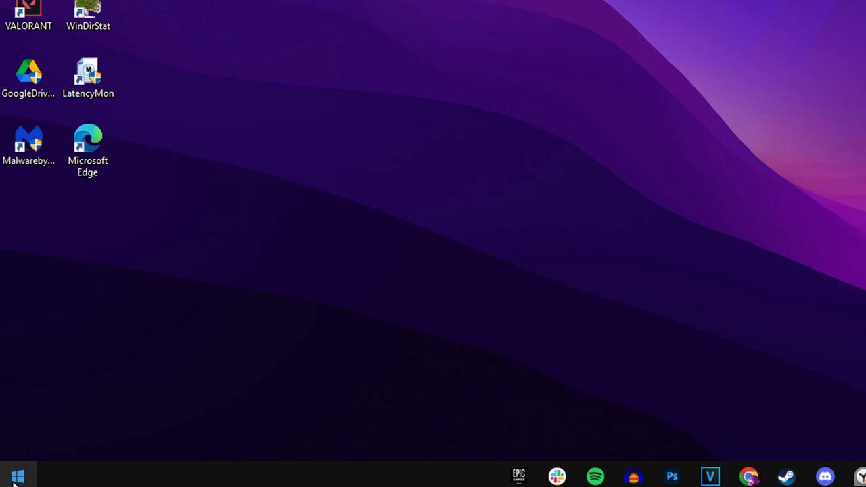
- Open the power button settings from the System power and sleep options in Windows Settings and unlock the currently unavailable shut-down settings
{"action": "left_click", "coordinate": [18, 477]}
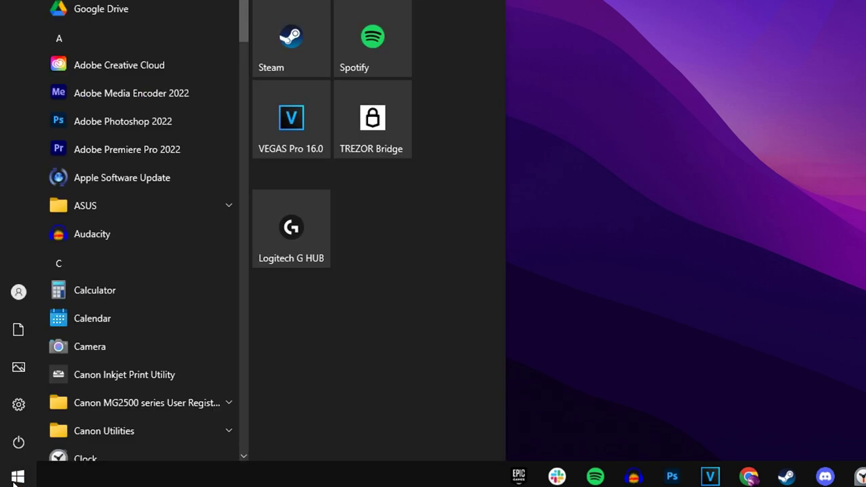
{"action": "left_click", "coordinate": [20, 405]}
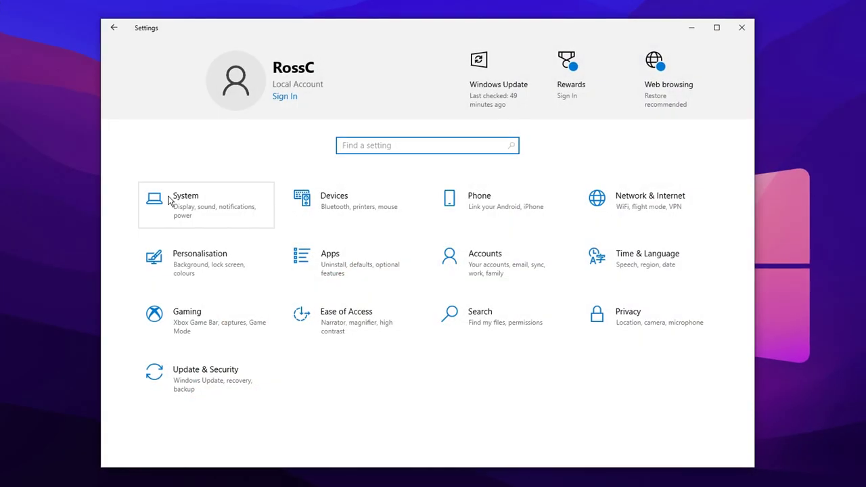
{"action": "left_click", "coordinate": [211, 211]}
{"action": "scroll", "coordinate": [183, 203], "scroll_direction": "down", "scroll_amount": 1}
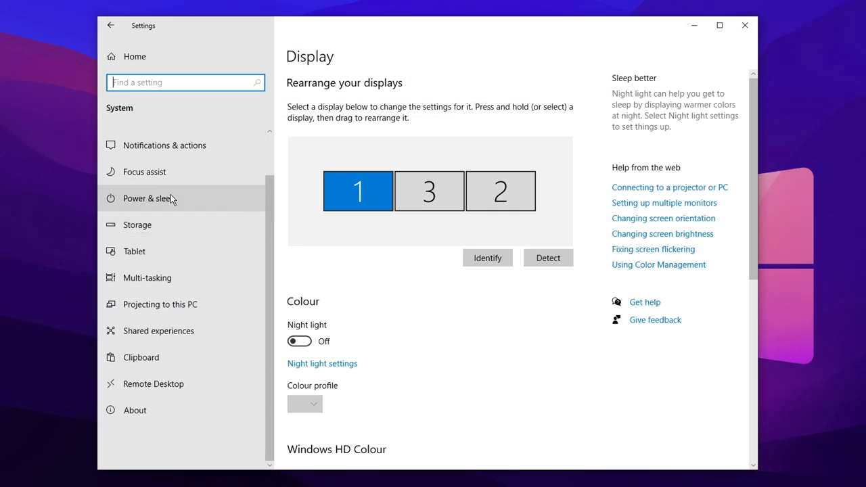
{"action": "left_click", "coordinate": [196, 198]}
{"action": "left_click", "coordinate": [682, 173]}
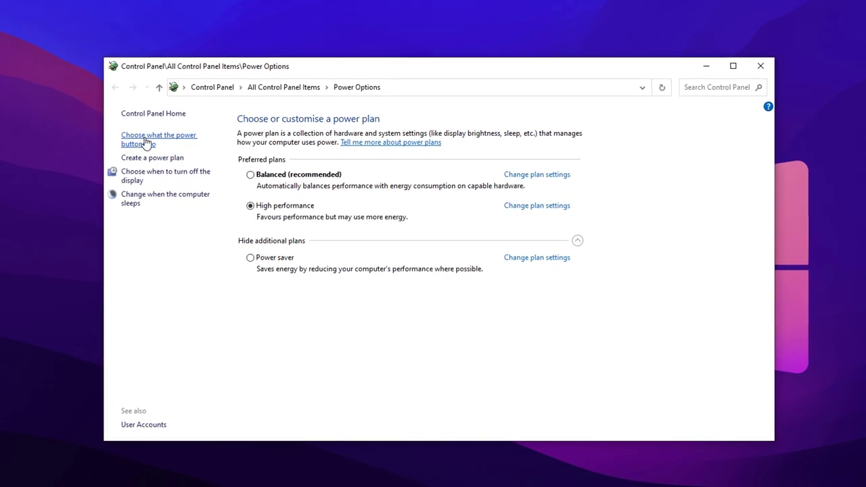
{"action": "left_click", "coordinate": [135, 143]}
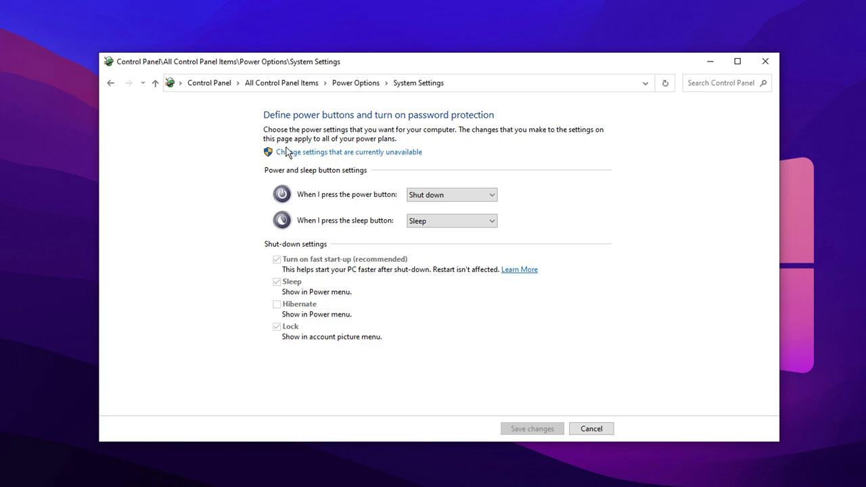
{"action": "left_click", "coordinate": [391, 157]}
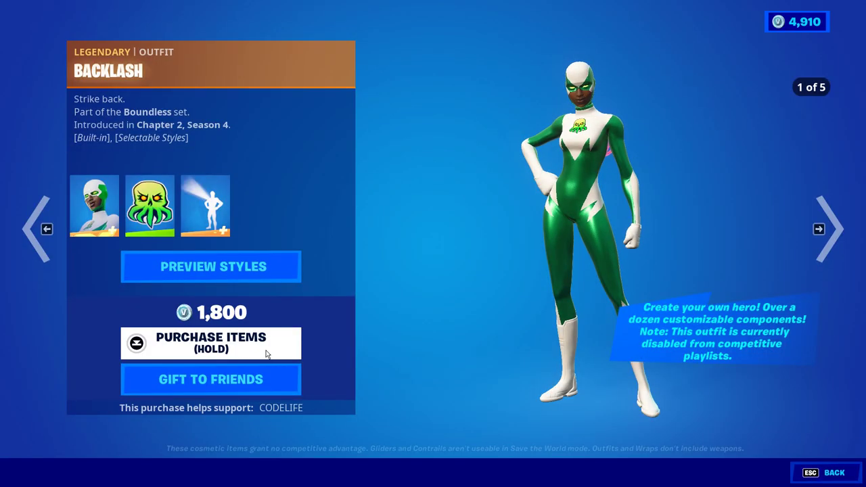
- Switch to Fortnite, purchase the Backlash outfit for 1,800 V-Bucks and buy the Chapter 4 - Season 3 Battle Pass for 950 V-Bucks
{"action": "left_click", "coordinate": [266, 349]}
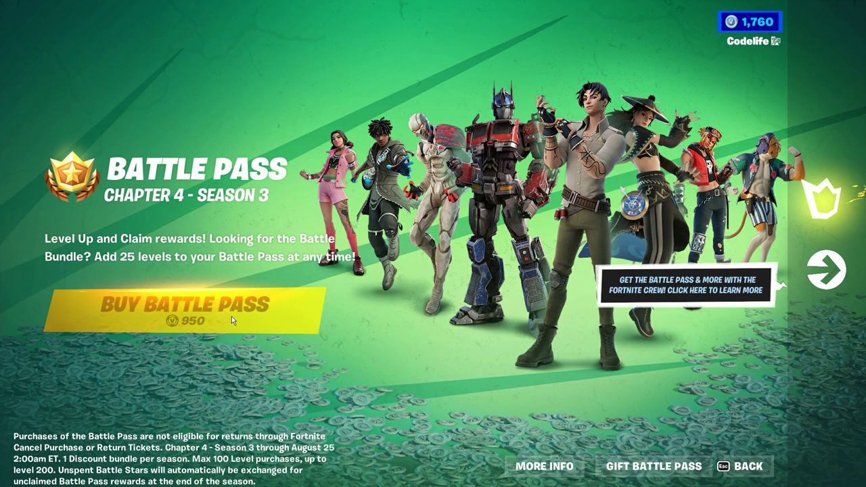
{"action": "left_click", "coordinate": [231, 316]}
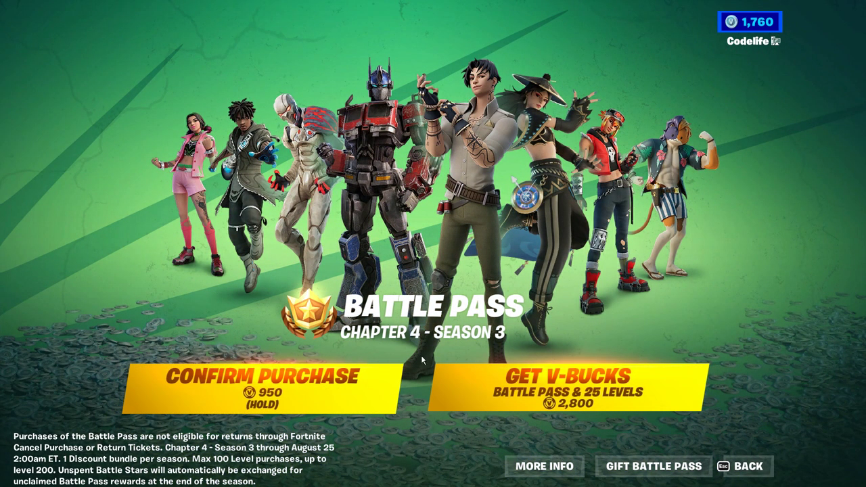
{"action": "left_click", "coordinate": [312, 384]}
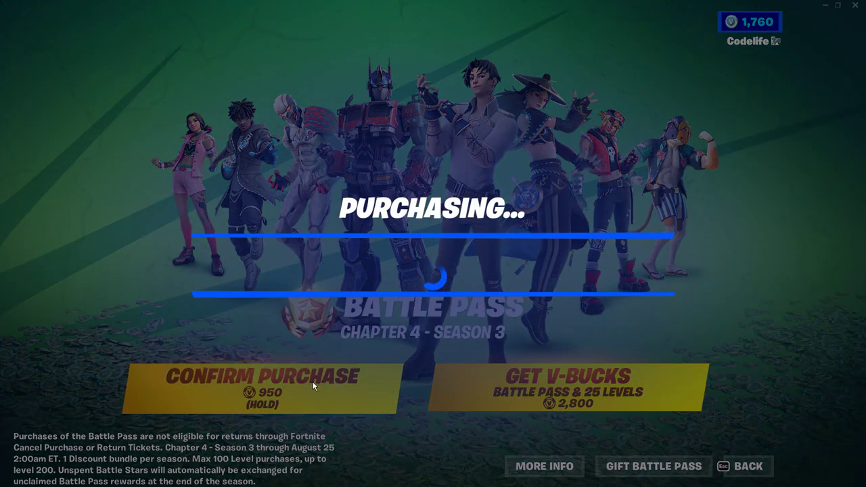